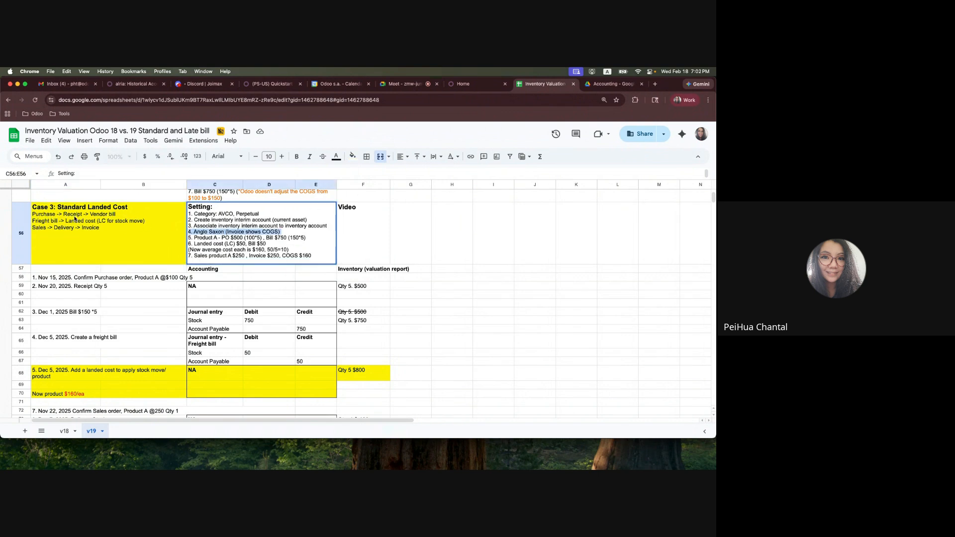
Review the Case 3 Standard Landed Cost flow and its settings for purchase, bill, landed cost and average cost in the v19 sheet
drag(231, 238, 257, 238)
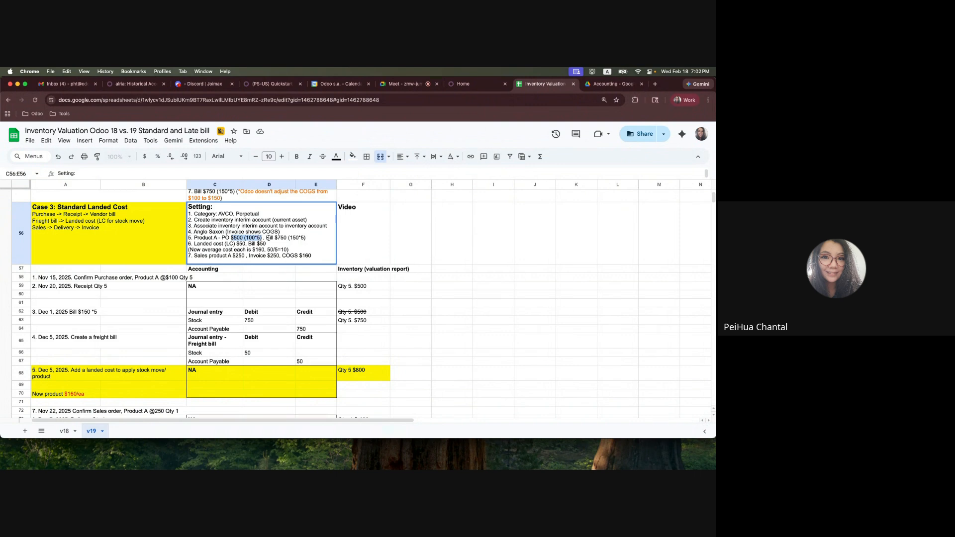
drag(268, 238, 309, 240)
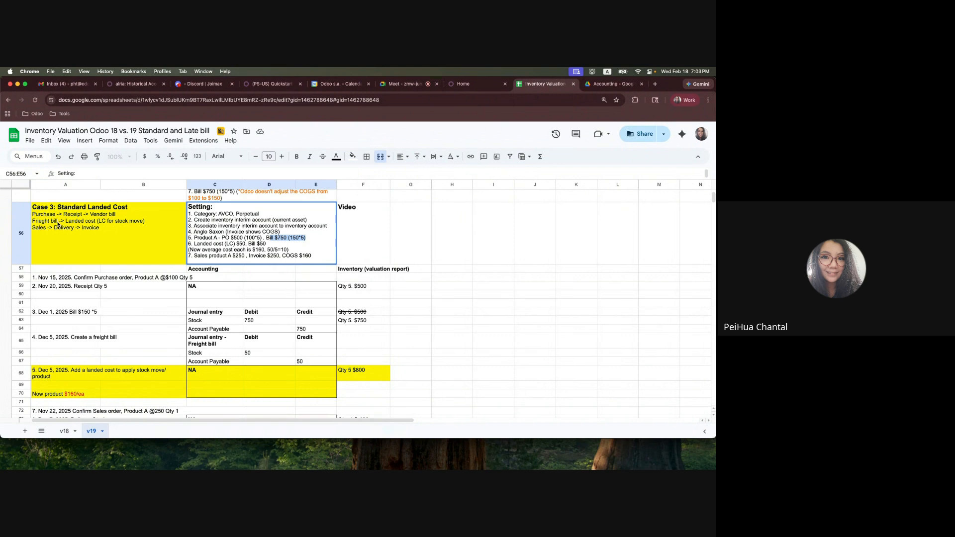
double_click(118, 223)
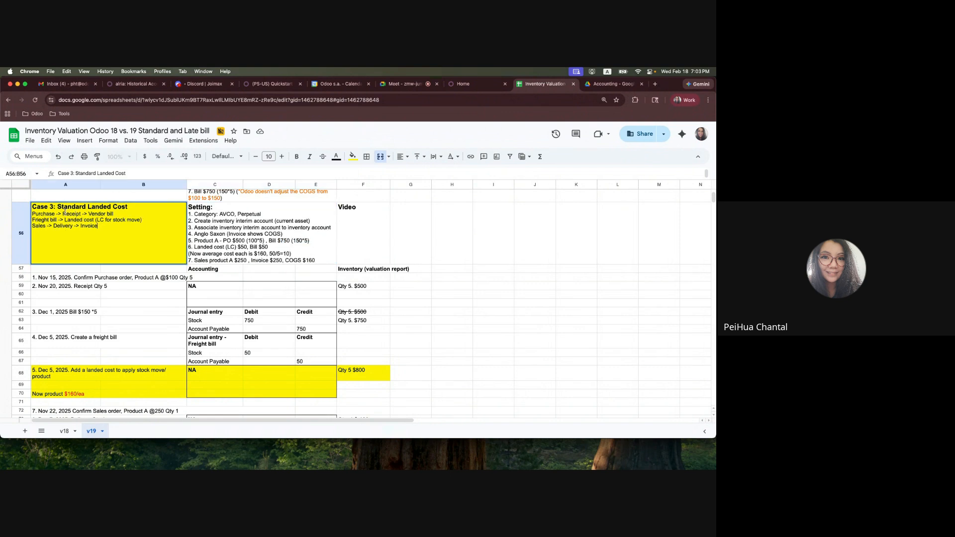
drag(62, 214, 82, 213)
click(115, 220)
drag(150, 220, 30, 213)
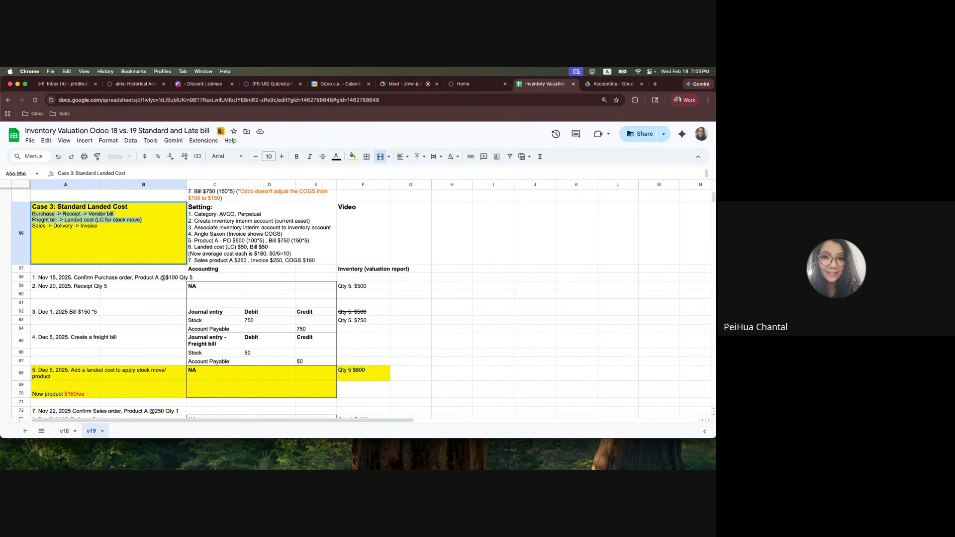
double_click(275, 246)
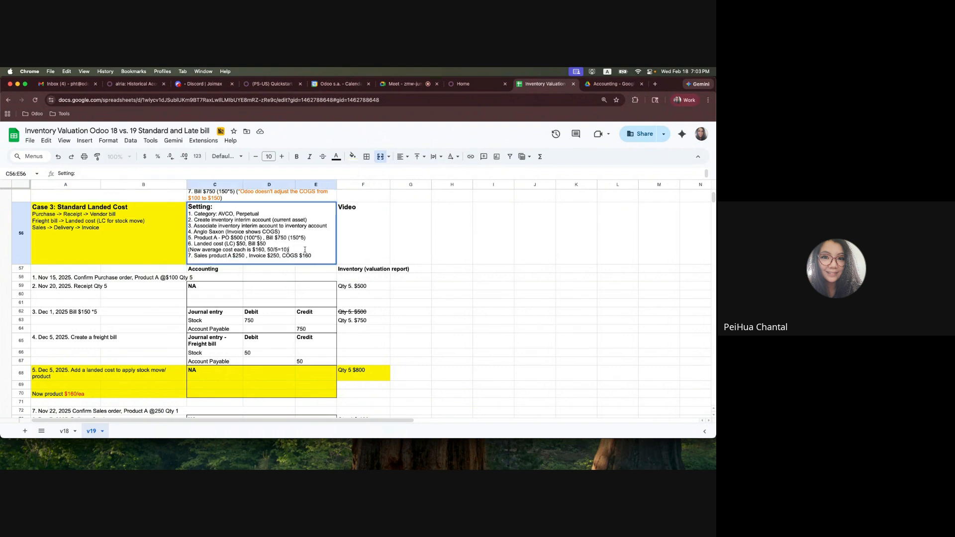
double_click(259, 249)
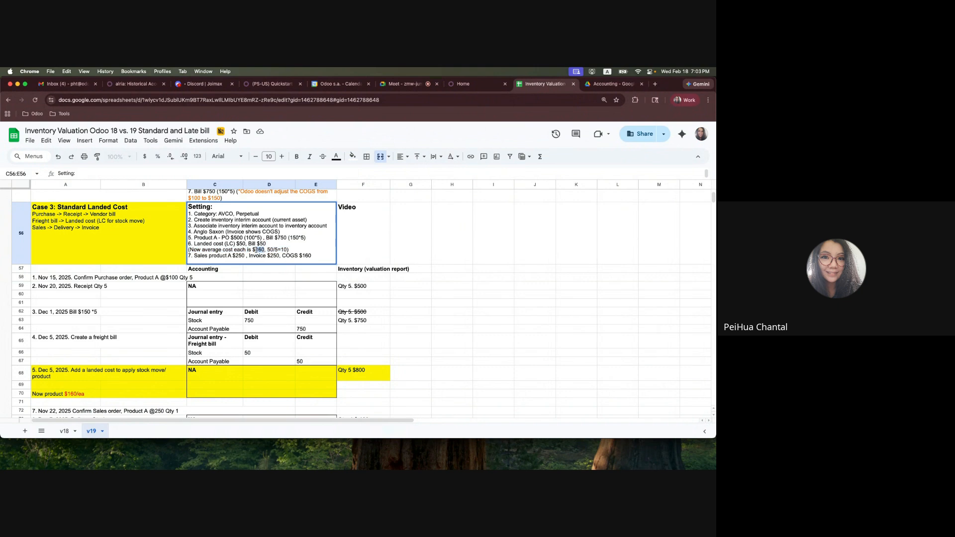
click(40, 228)
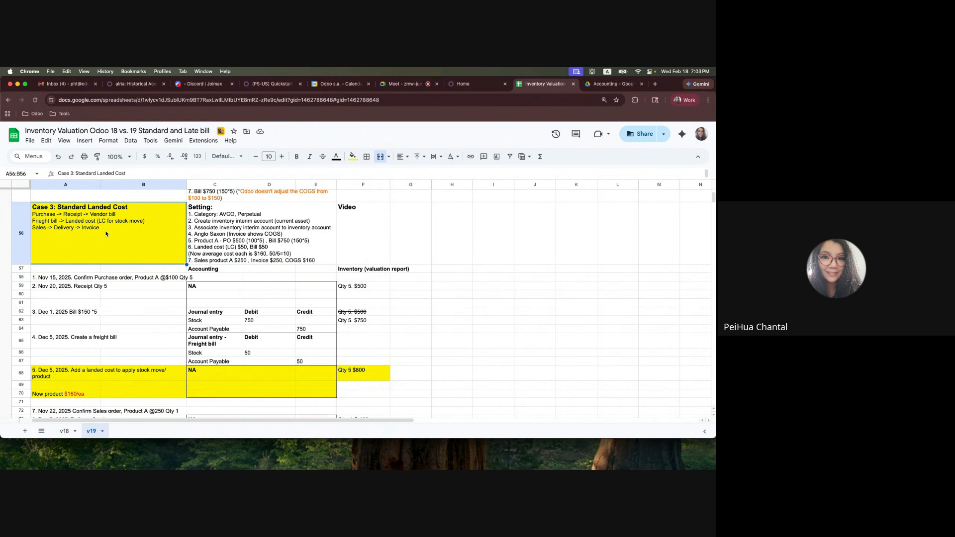
Switch to Odoo and start a new request for quotation in Purchase with Vendor A as the vendor
click(463, 83)
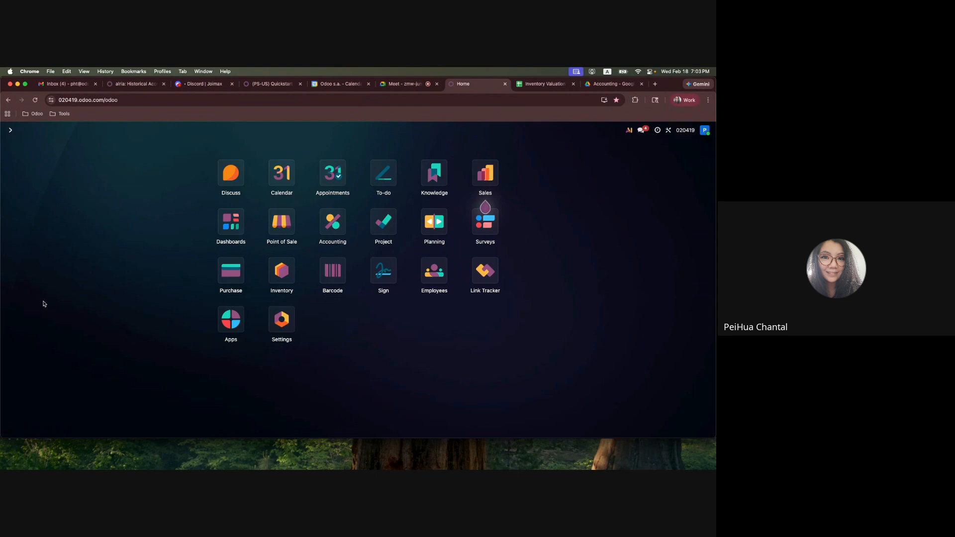
text(purch)
key(Return)
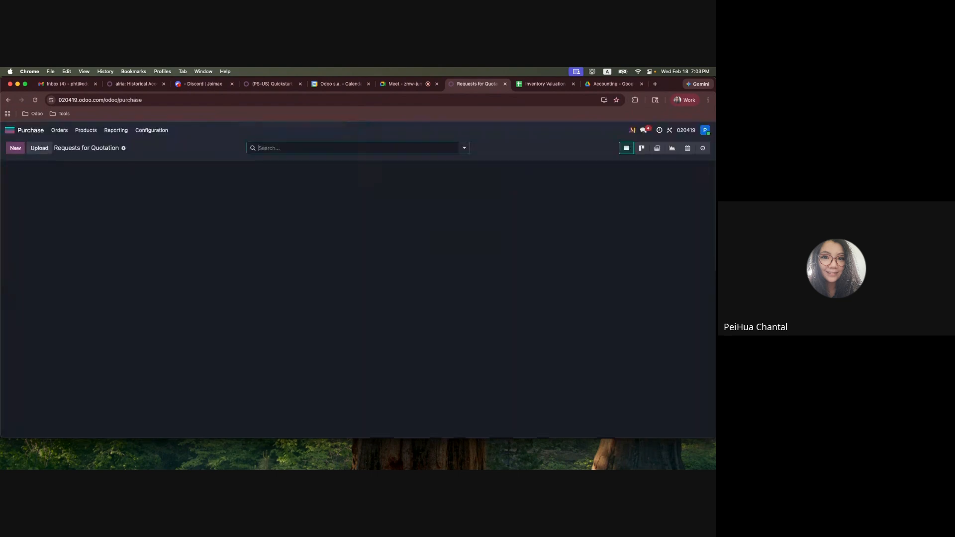
key(alt+c)
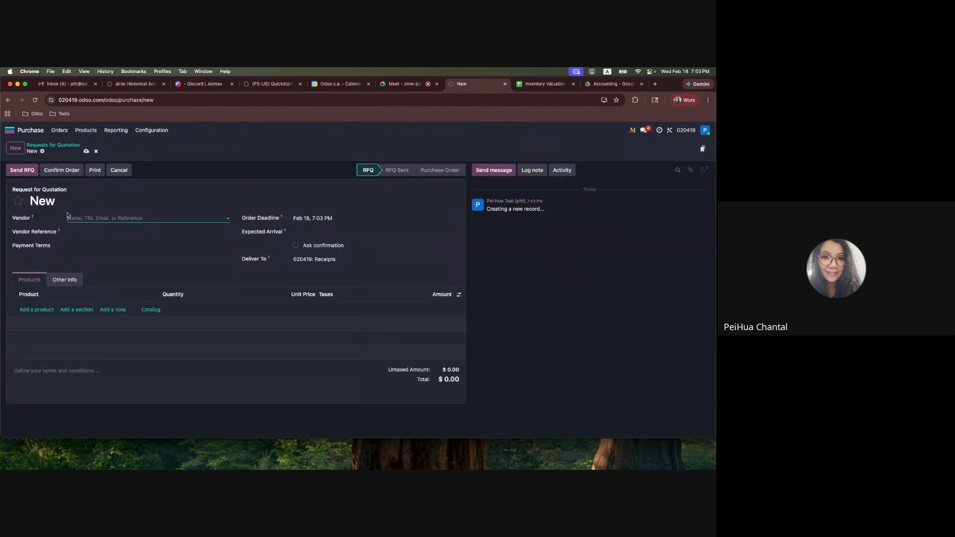
click(70, 218)
click(82, 232)
Add Case 3 Product A to the request for quotation with quantity 5 and unit price 100
click(37, 310)
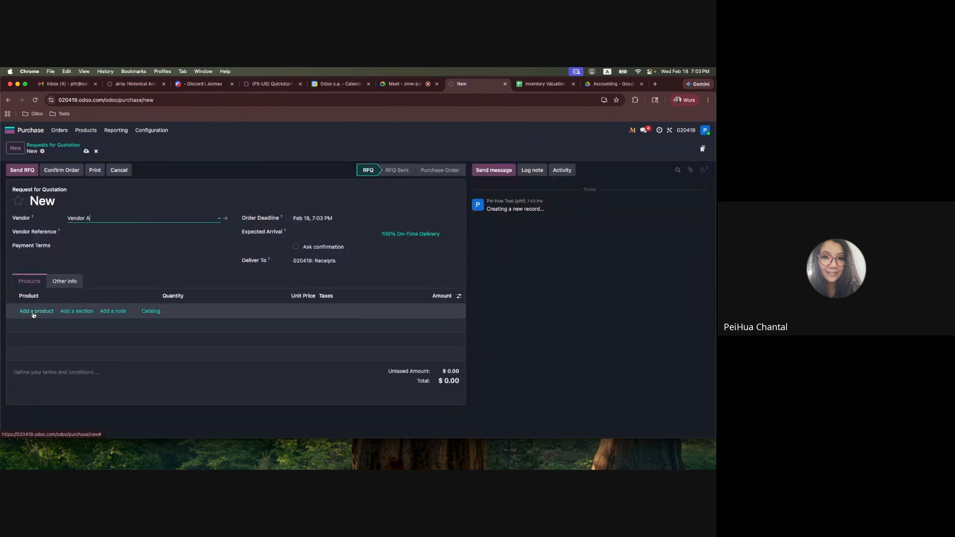
click(37, 351)
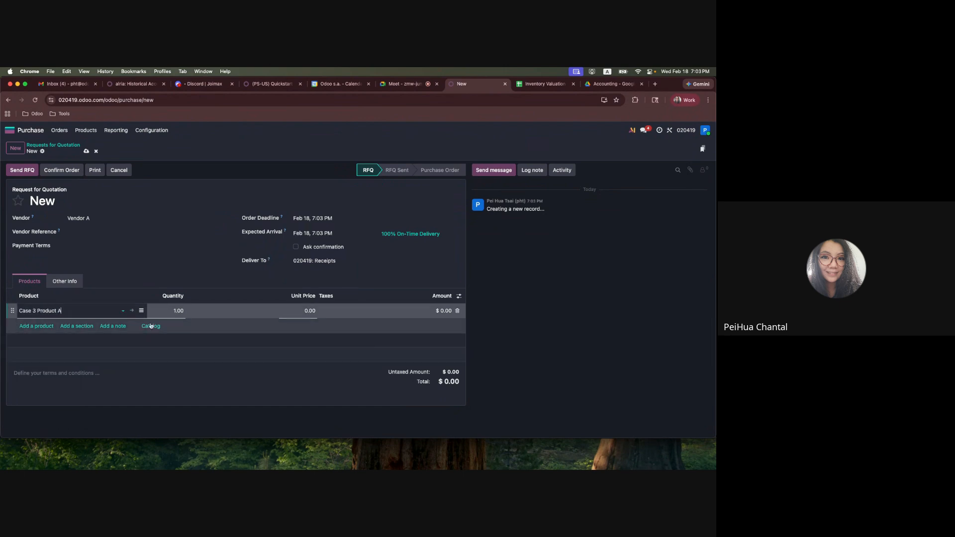
click(177, 311)
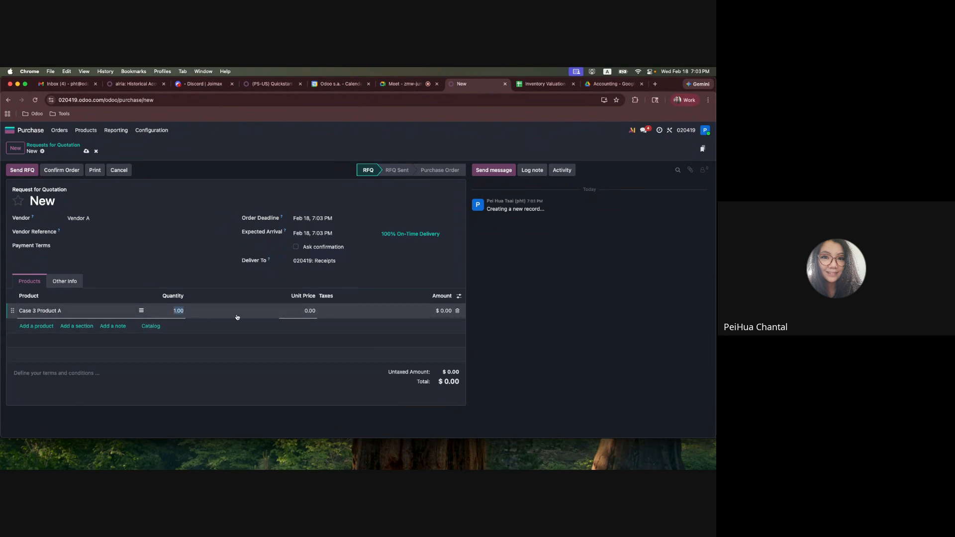
text(5)
key(Tab)
text(100)
click(68, 273)
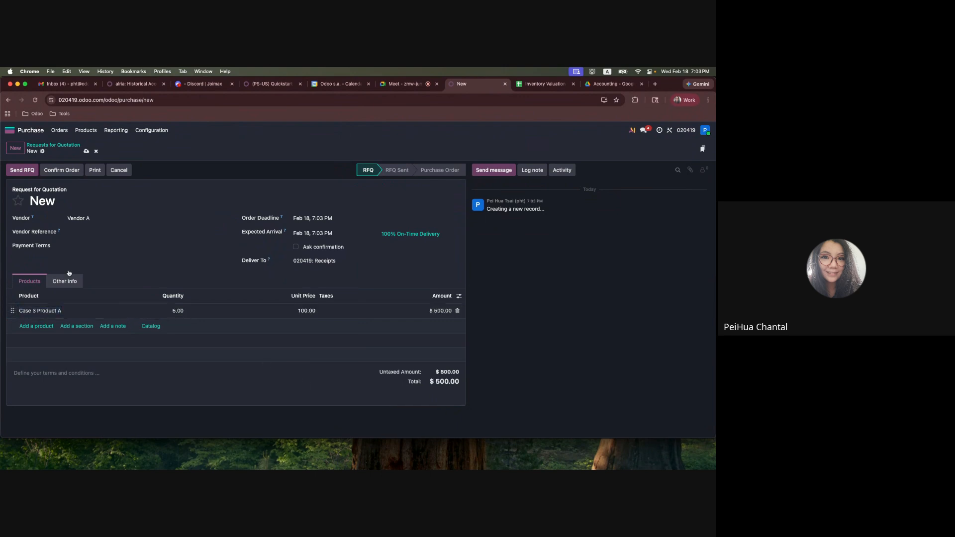
Confirm the purchase order and validate the receipt of its 5 units
click(62, 170)
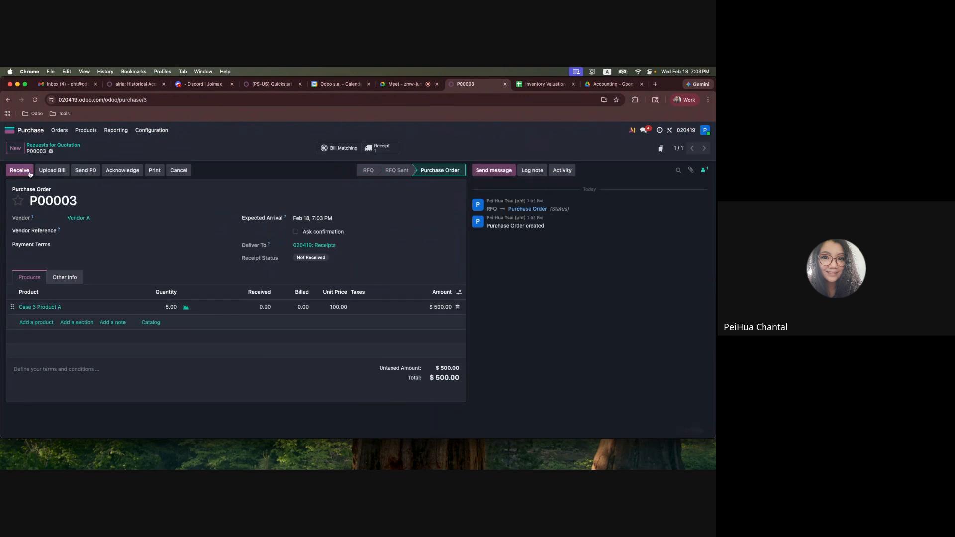
click(22, 170)
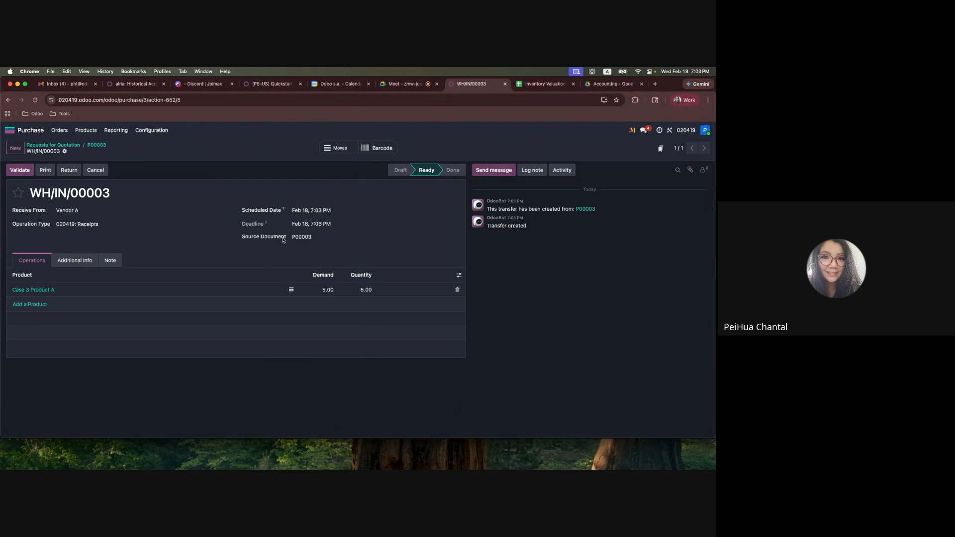
click(21, 170)
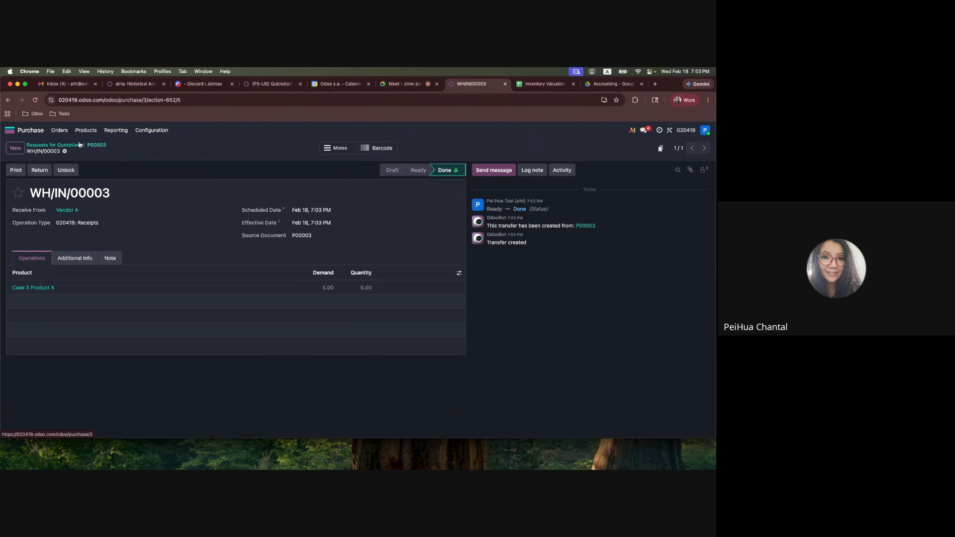
Open the Moves Analysis report in Inventory and show it as a list
click(10, 130)
click(299, 287)
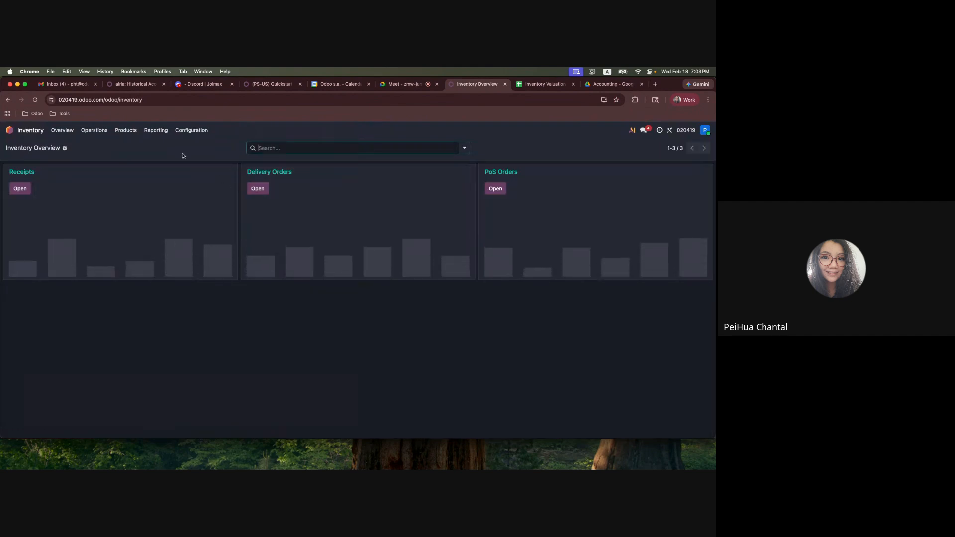
click(156, 130)
click(167, 175)
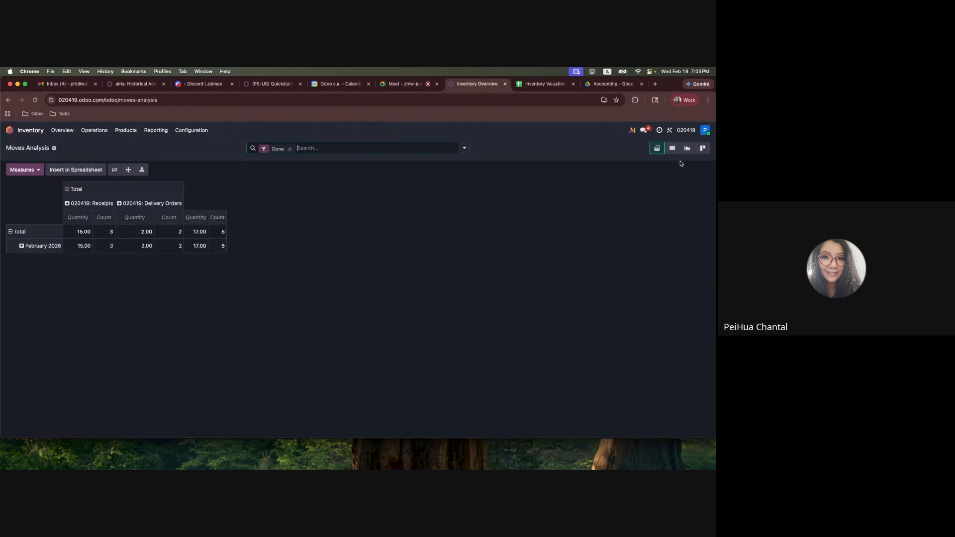
click(672, 148)
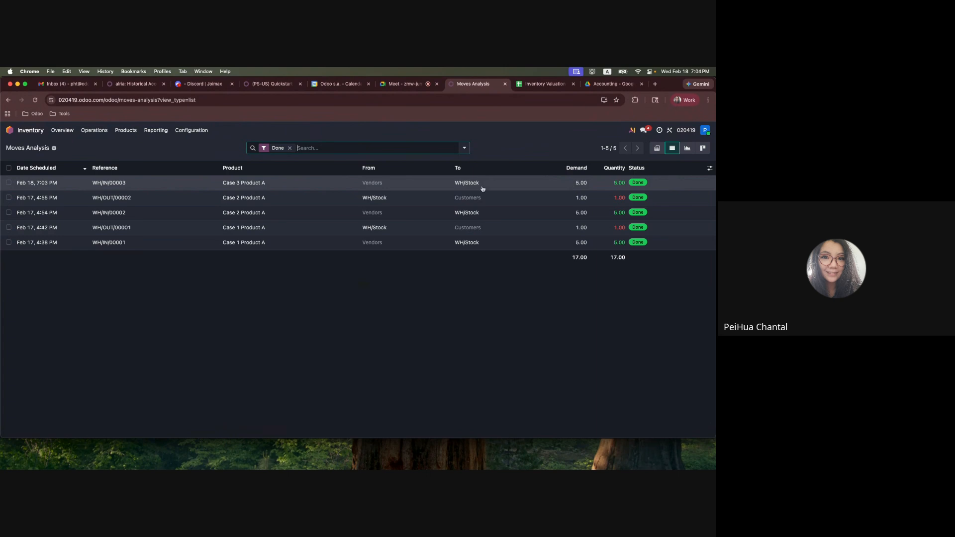
Show the Value, Remaining Quantity and Remaining Value columns and select the Case 3 Product A receipt move
click(710, 168)
click(665, 193)
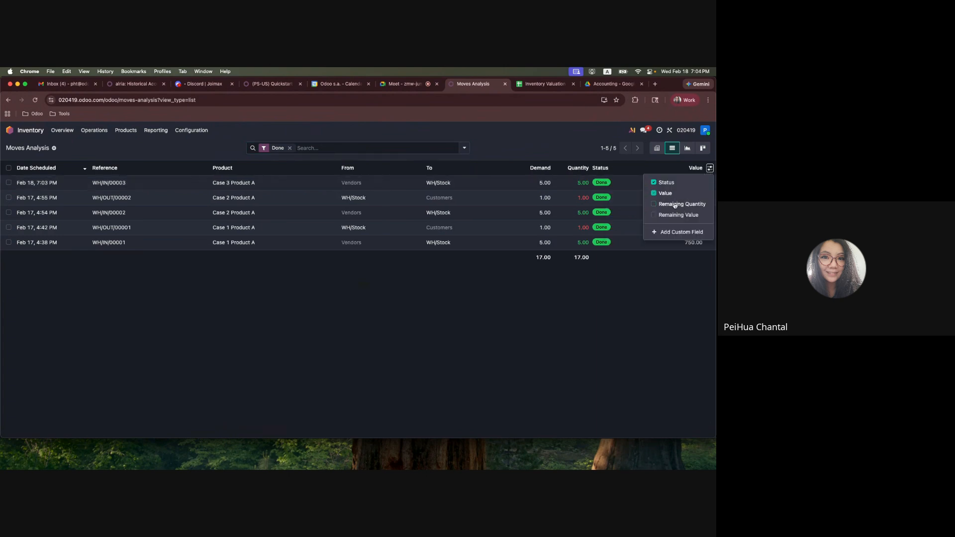
click(675, 204)
click(672, 215)
click(9, 183)
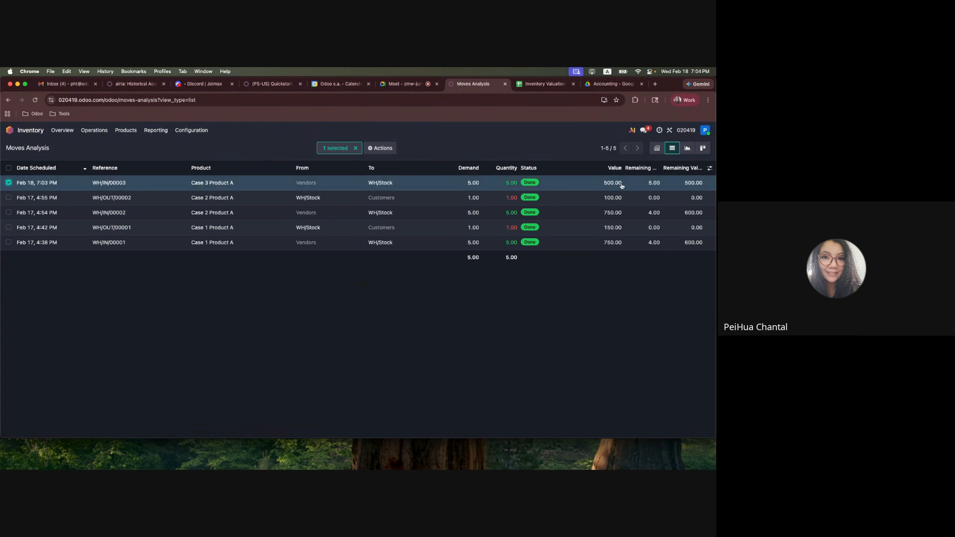
Check the posted journal entries in Accounting for any entry from the receipt, and return to the home screen
click(15, 131)
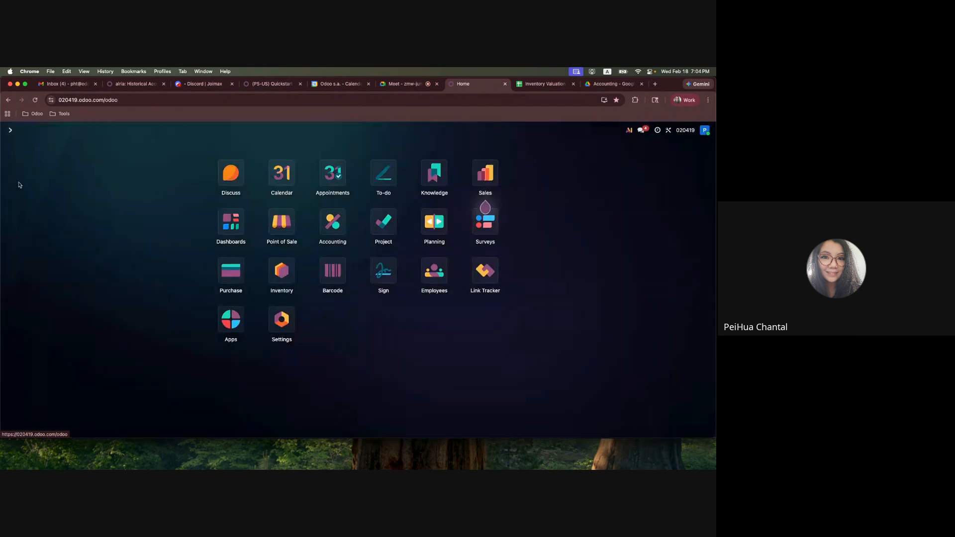
click(329, 223)
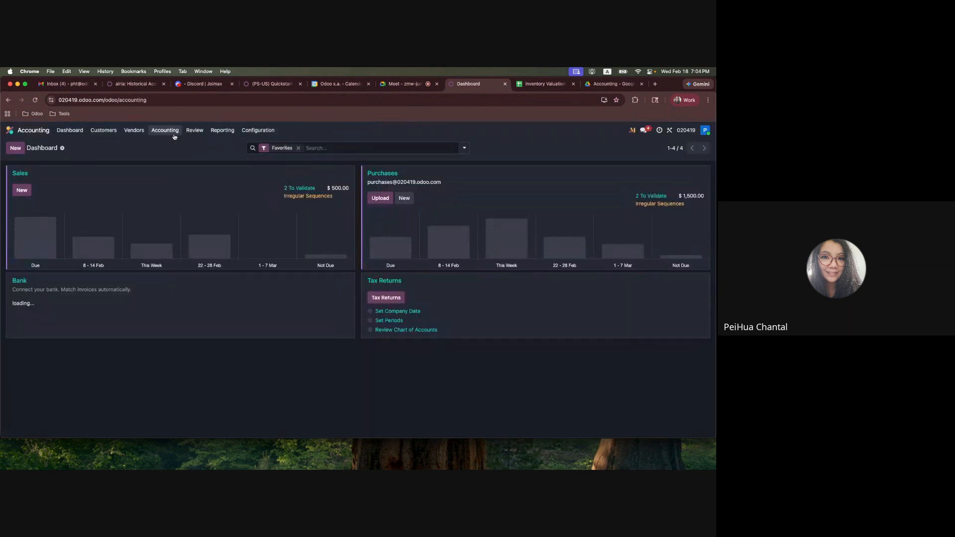
click(165, 131)
click(175, 174)
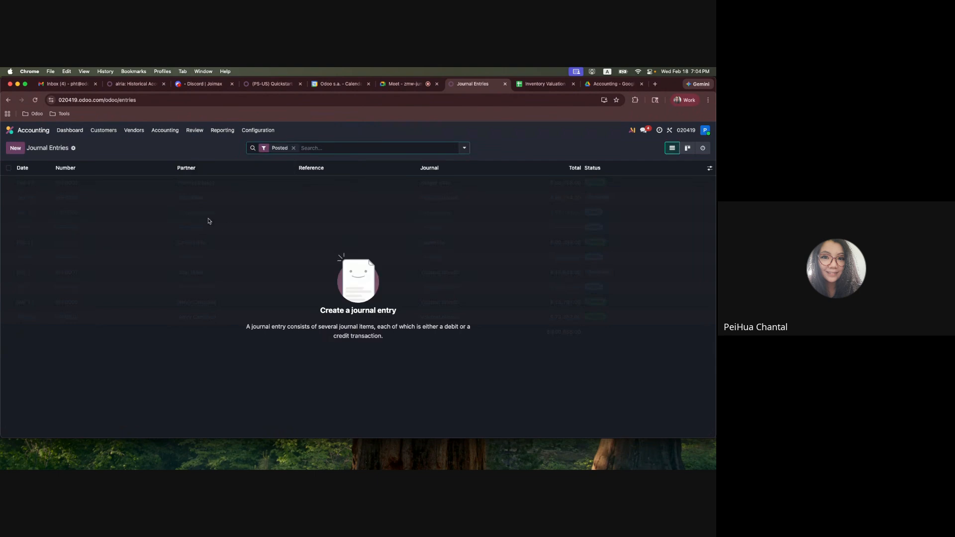
click(10, 130)
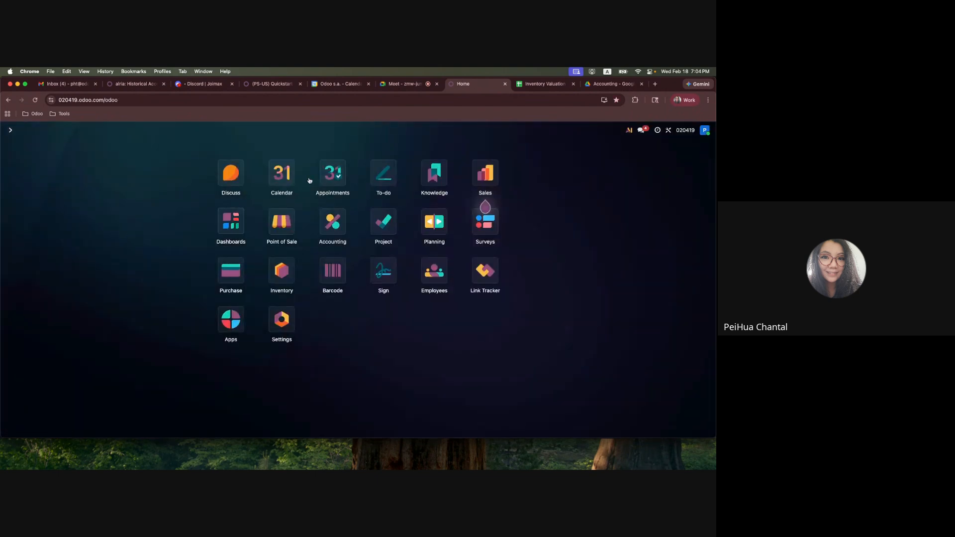
Switch to the Google Sheets scenario and review the Case 3 rows for the receipt and the Dec 1 vendor bill
click(544, 83)
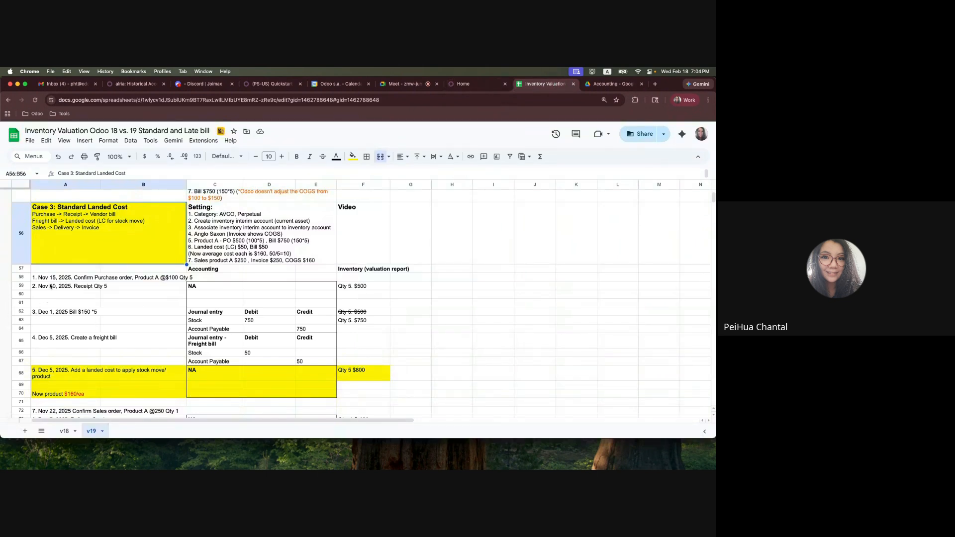
drag(51, 285, 355, 304)
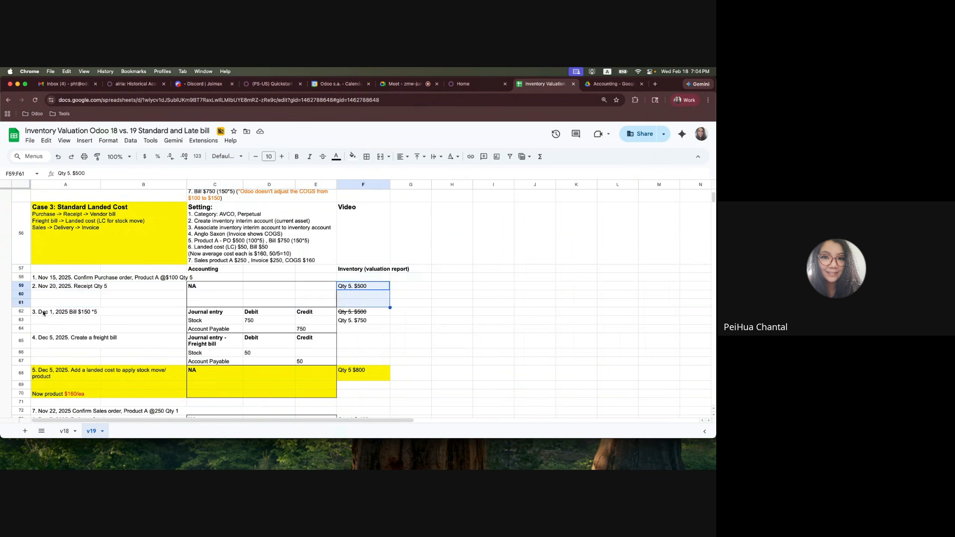
drag(44, 312, 364, 329)
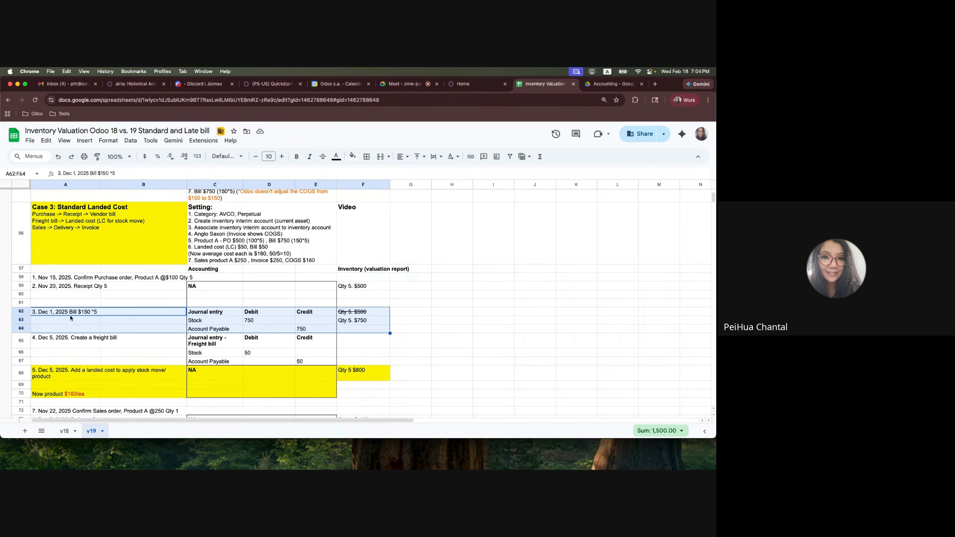
Switch back to Odoo, open purchase order P00003 and upload the 6.09.20 PM screenshot from the Desktop as its vendor bill
click(463, 84)
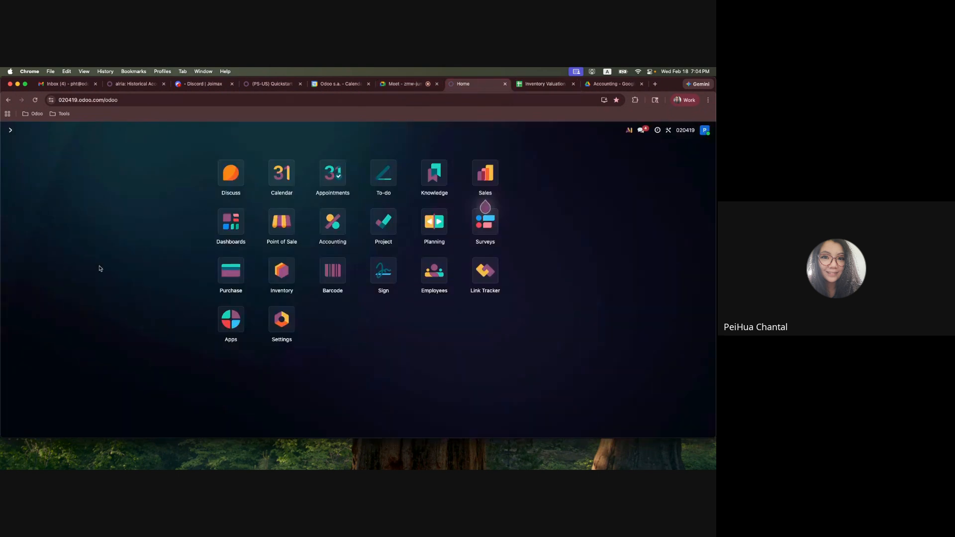
text(purch)
key(Return)
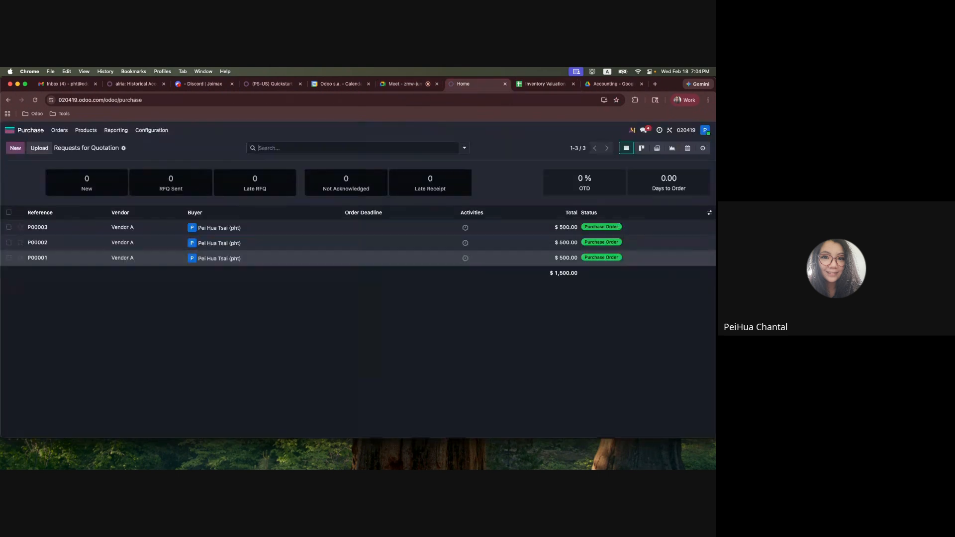
click(315, 227)
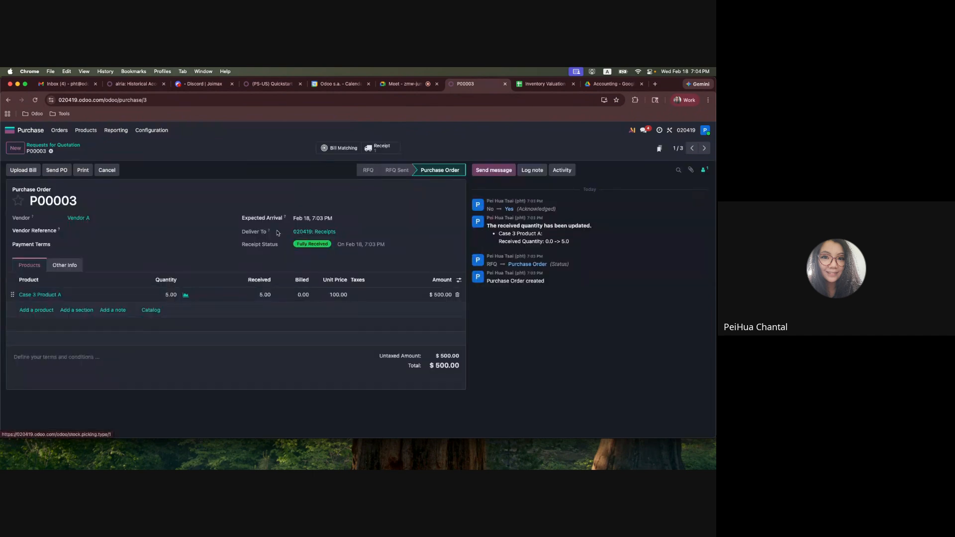
click(22, 170)
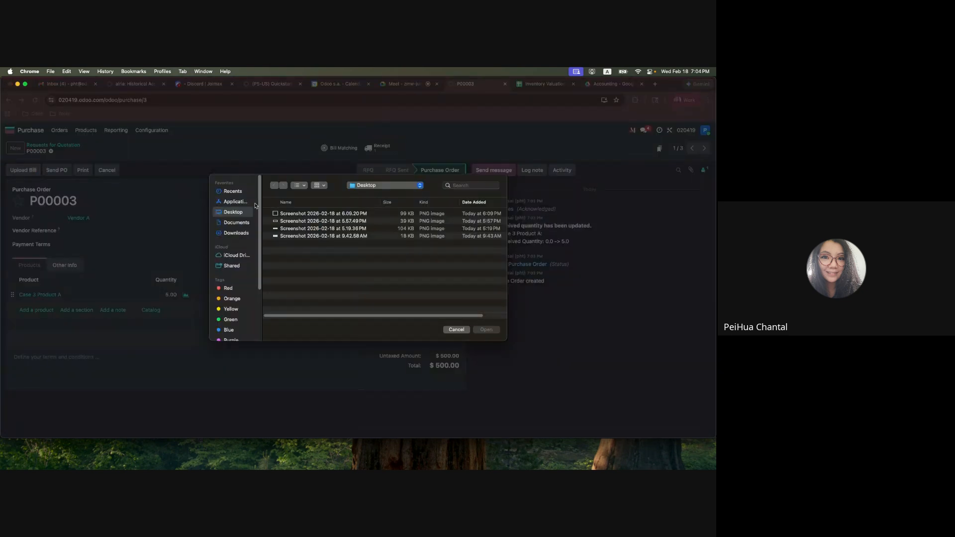
click(315, 213)
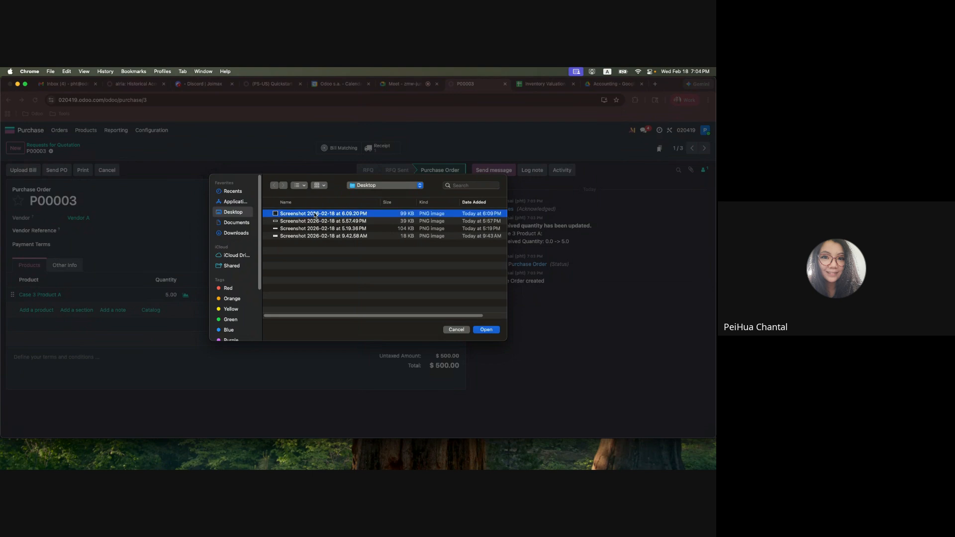
double_click(314, 214)
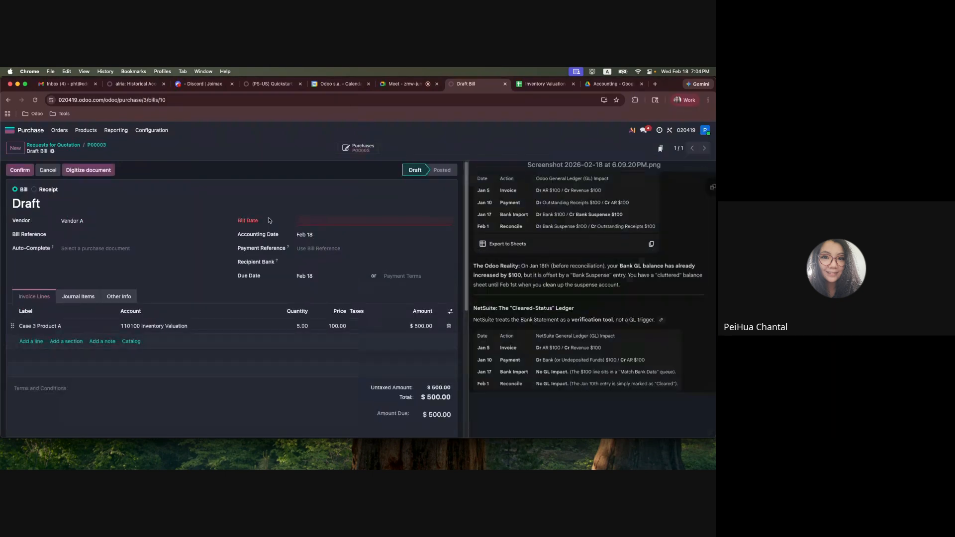
Set the draft Vendor A bill's date to Feb 18 and the Case 3 Product A price to 150
click(331, 222)
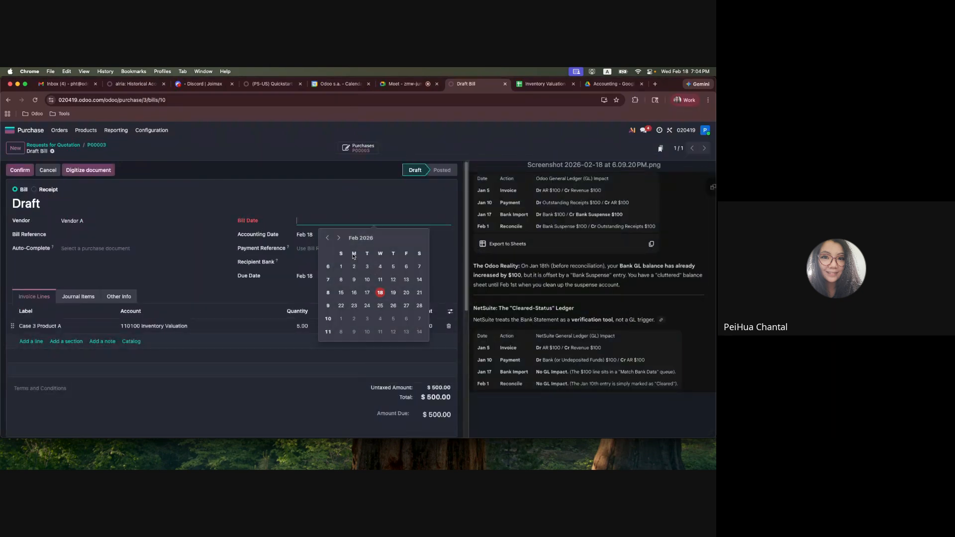
click(368, 281)
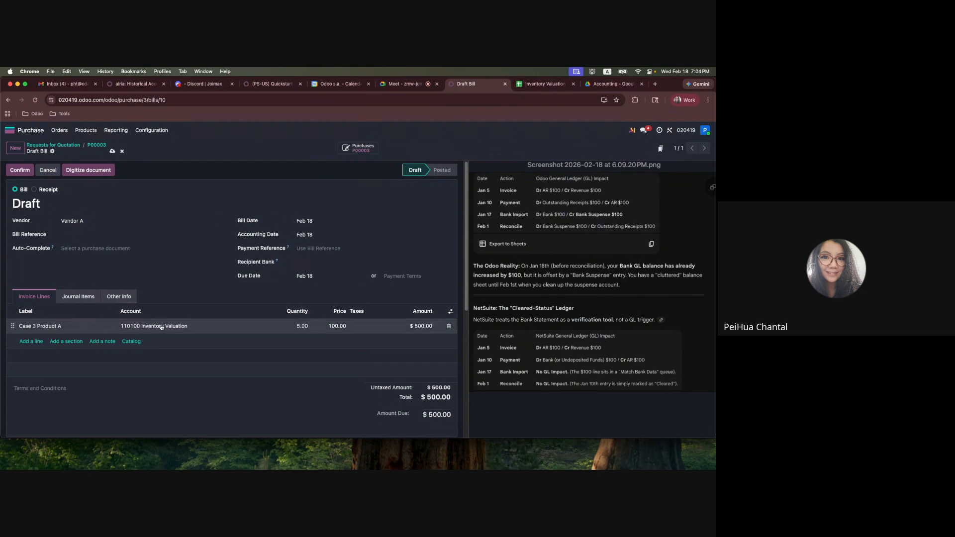
click(332, 327)
text(150)
click(299, 382)
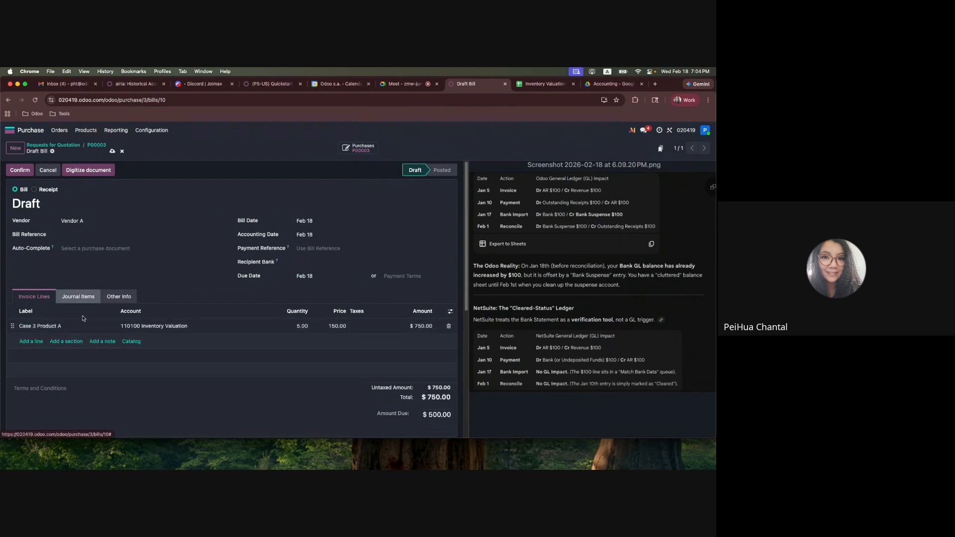
Confirm the vendor bill with its journal items displayed, and return to the home screen
click(80, 296)
click(13, 169)
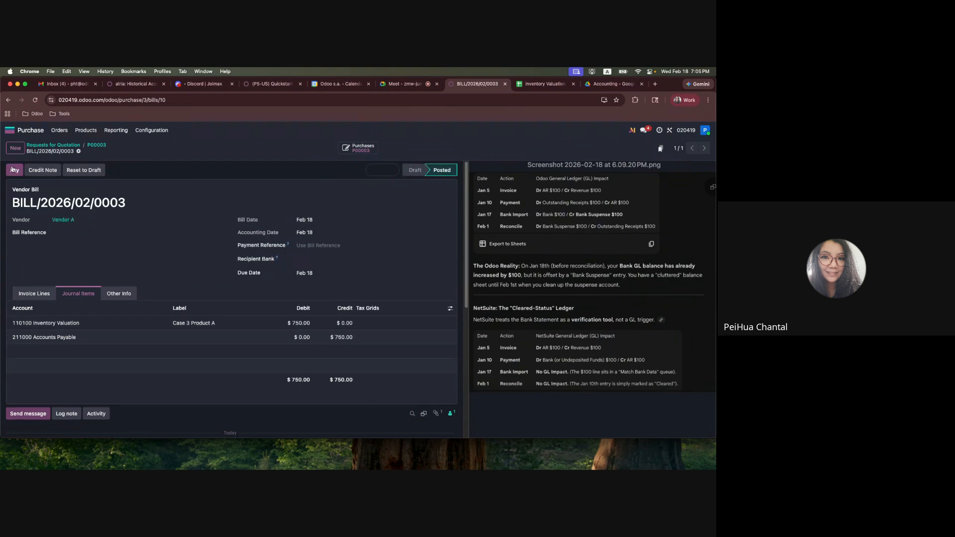
click(9, 129)
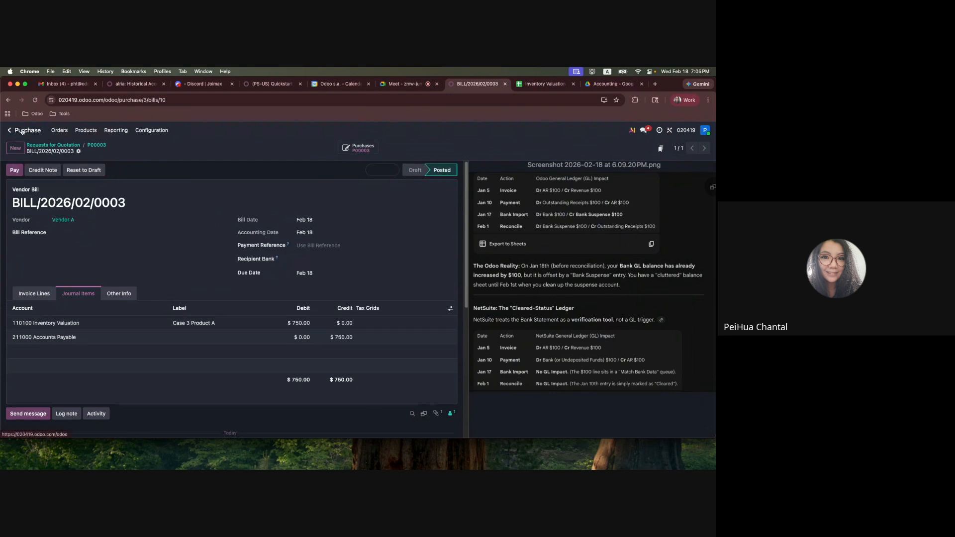
Check the Case 3 Product A receipt's value and remaining value in the list view of Inventory's Moves Analysis
click(282, 272)
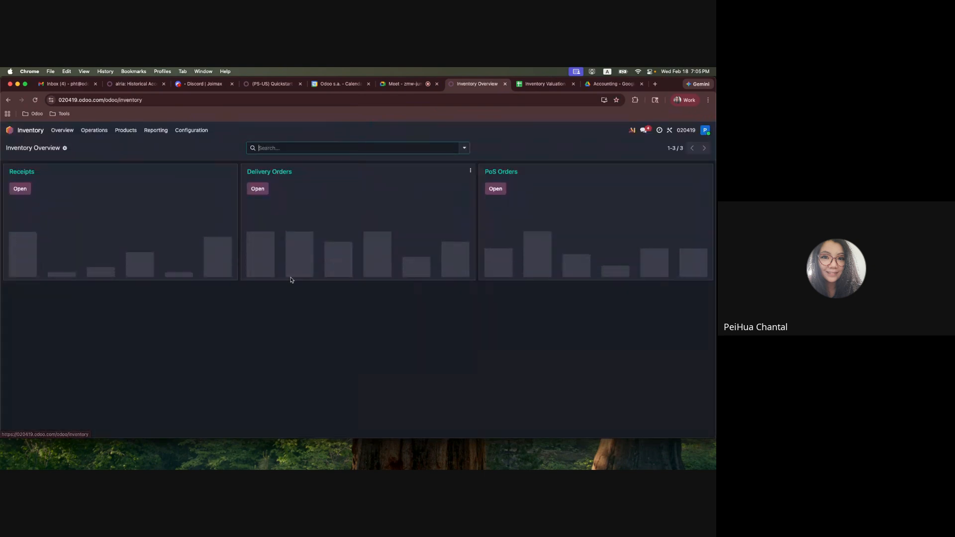
click(156, 129)
click(159, 175)
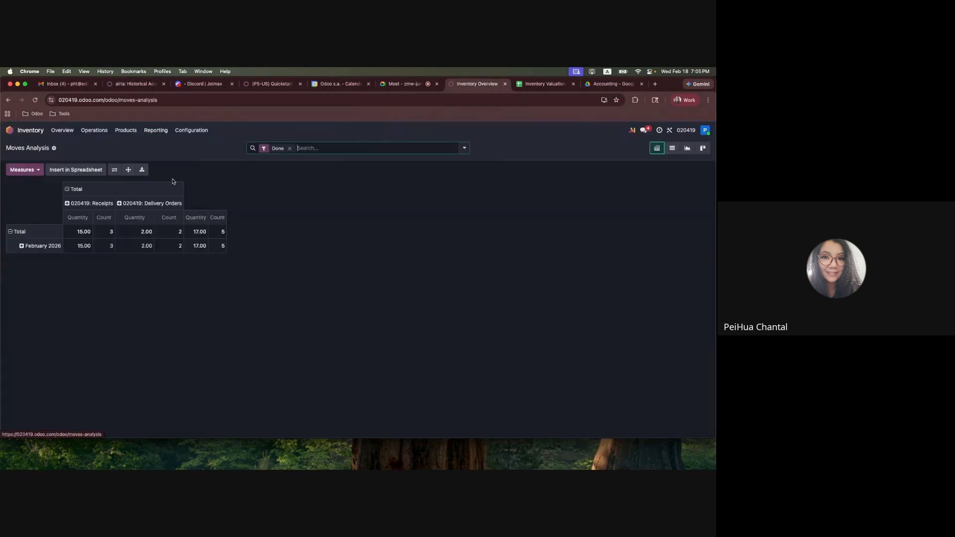
click(672, 148)
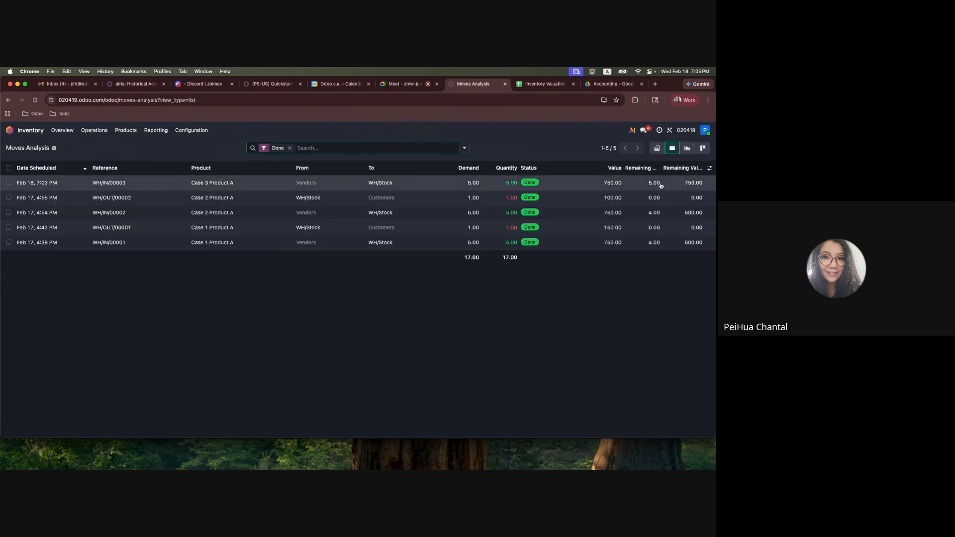
click(8, 183)
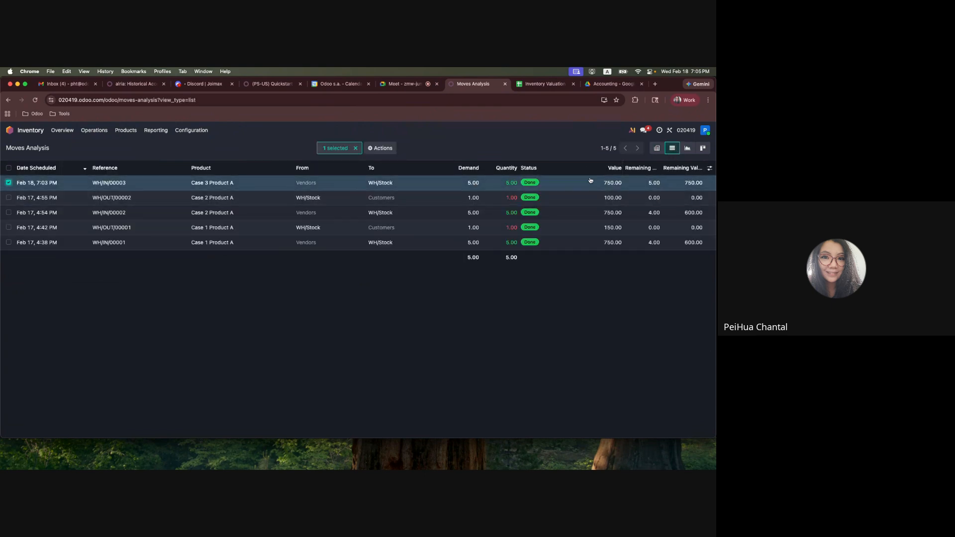
click(8, 183)
Open the Balance Sheet in Accounting and check the 110100 Inventory Valuation balance under Current Assets, then return to the home screen
click(9, 130)
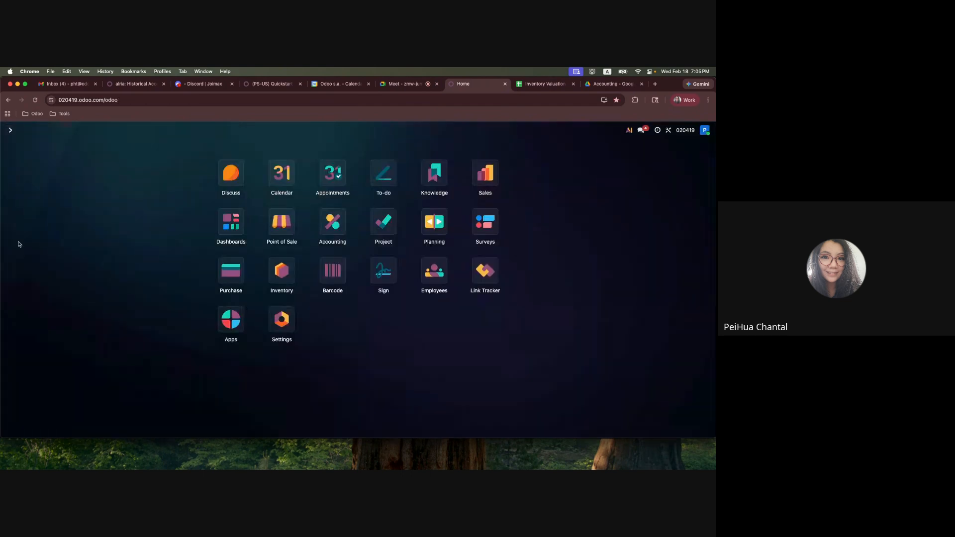
click(333, 235)
click(222, 130)
click(225, 156)
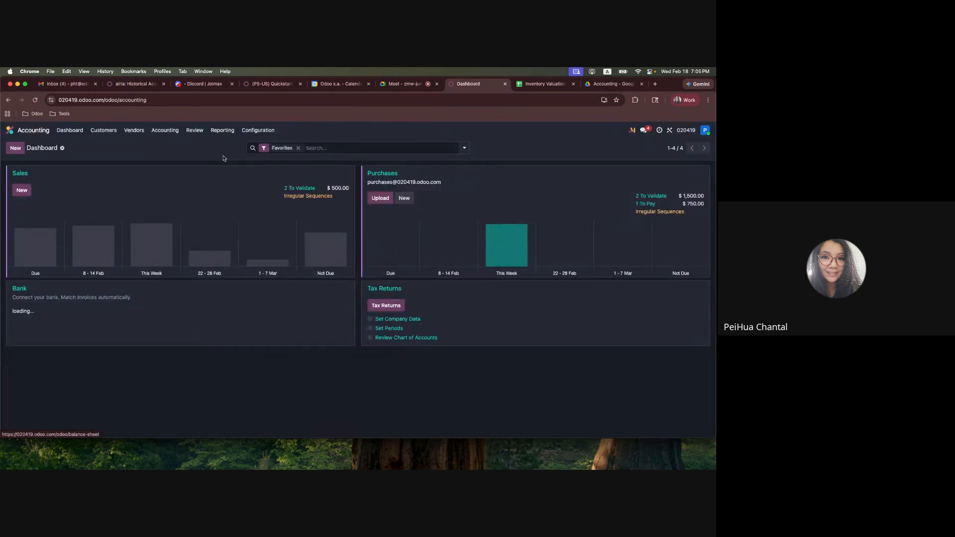
click(227, 276)
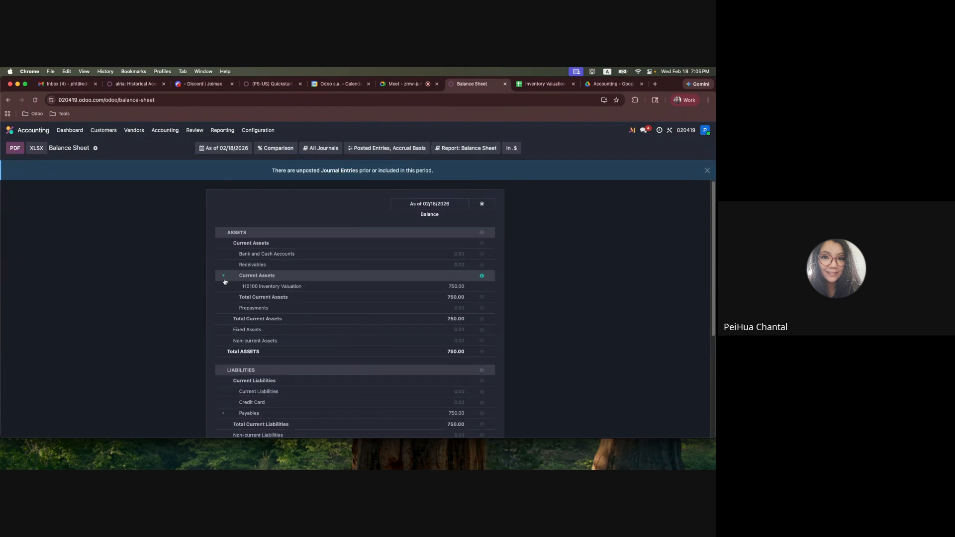
drag(228, 288, 526, 297)
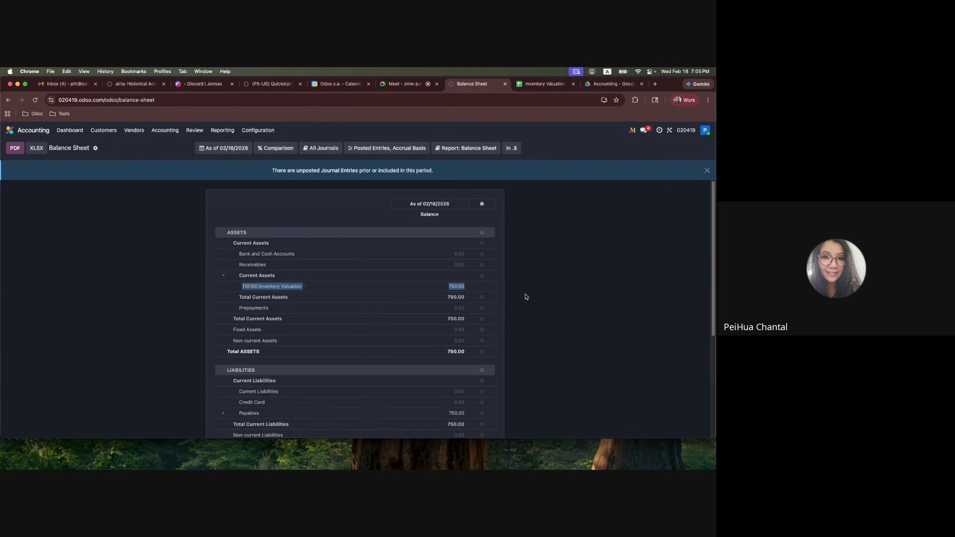
click(526, 296)
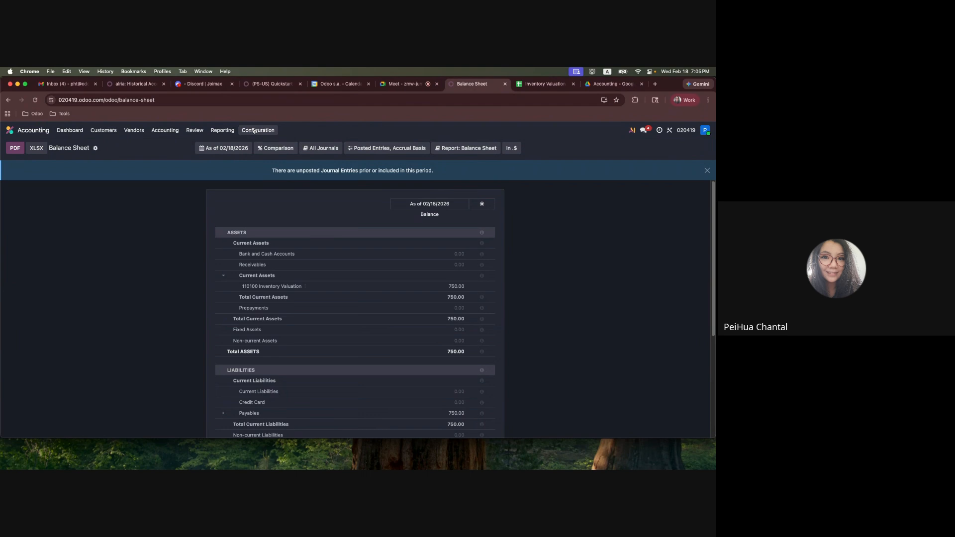
click(9, 130)
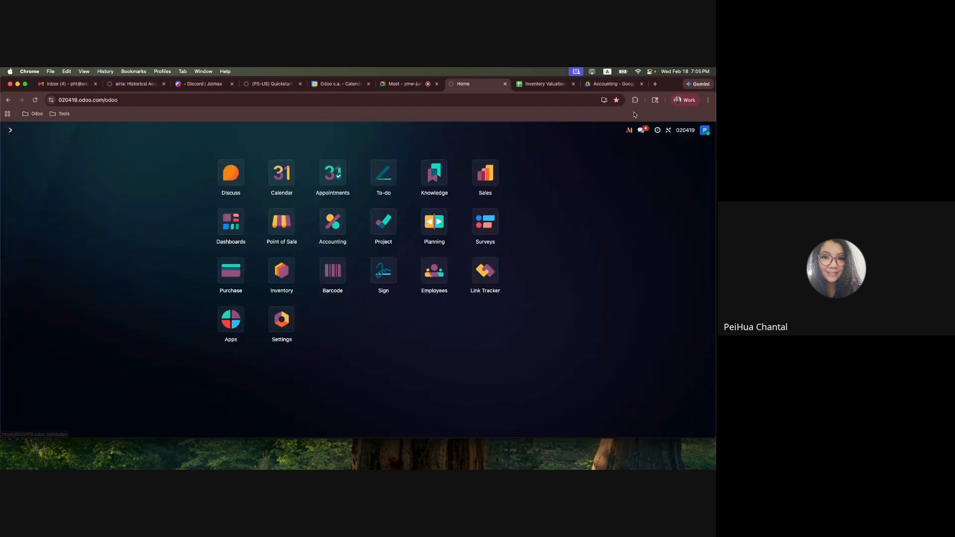
Switch to the Google Sheets scenario and review the Case 3 rows for the Dec 1 bill and Dec 5 freight bill
click(544, 84)
click(94, 339)
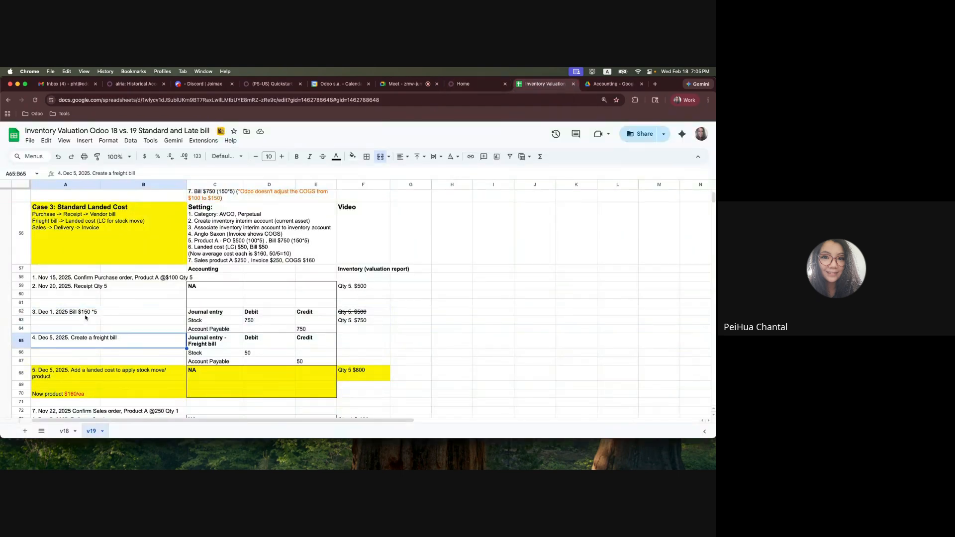
drag(85, 314, 341, 330)
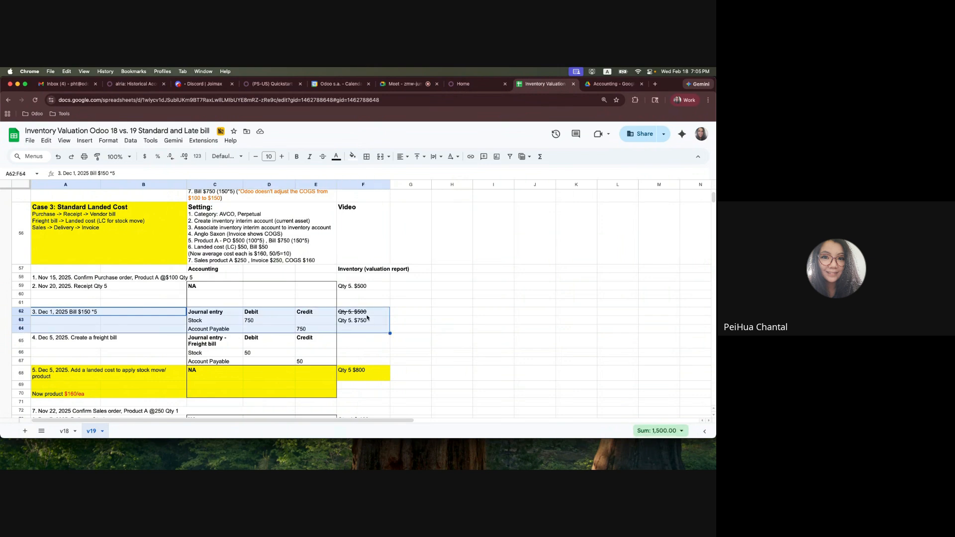
click(299, 317)
drag(220, 314, 298, 329)
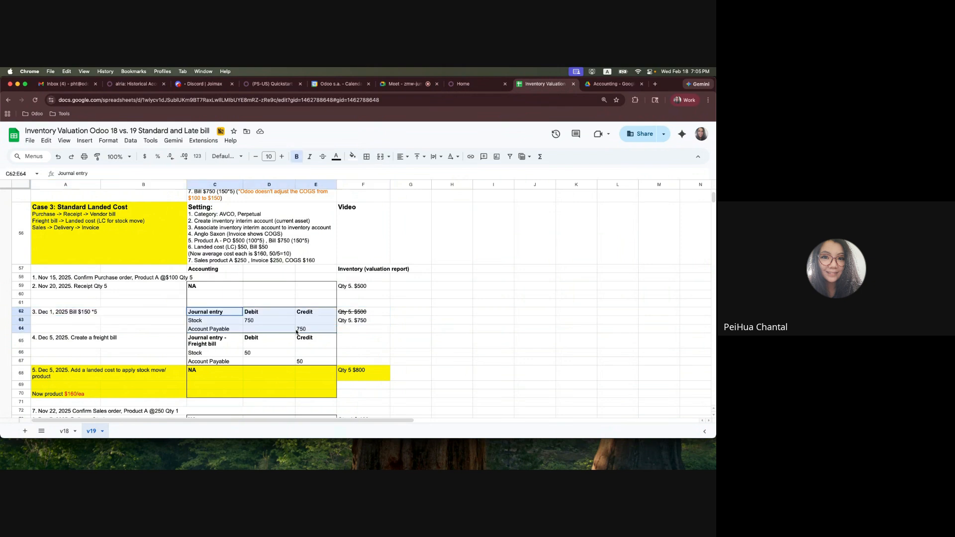
click(369, 314)
shift+click(356, 332)
drag(42, 348, 318, 365)
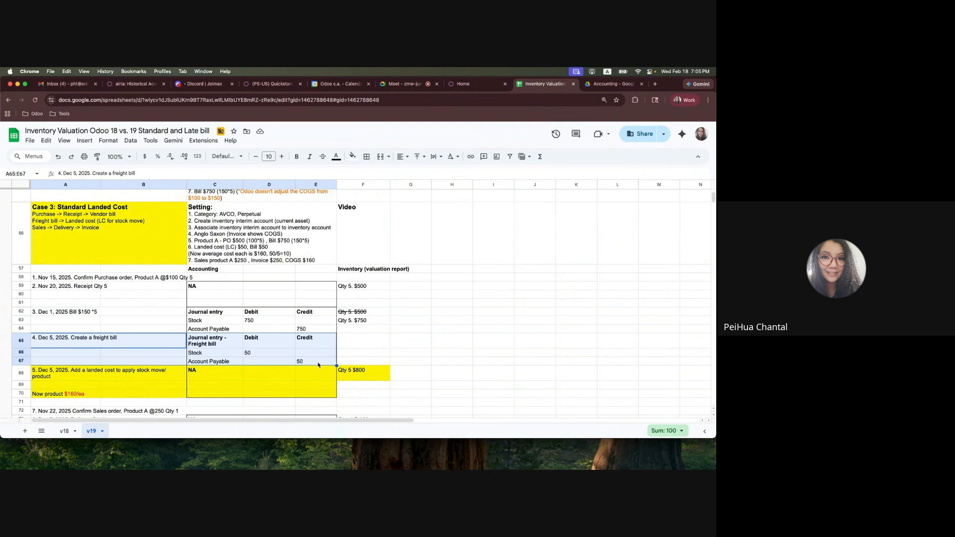
Switch back to Odoo and start a new vendor bill in Accounting
click(474, 83)
click(338, 226)
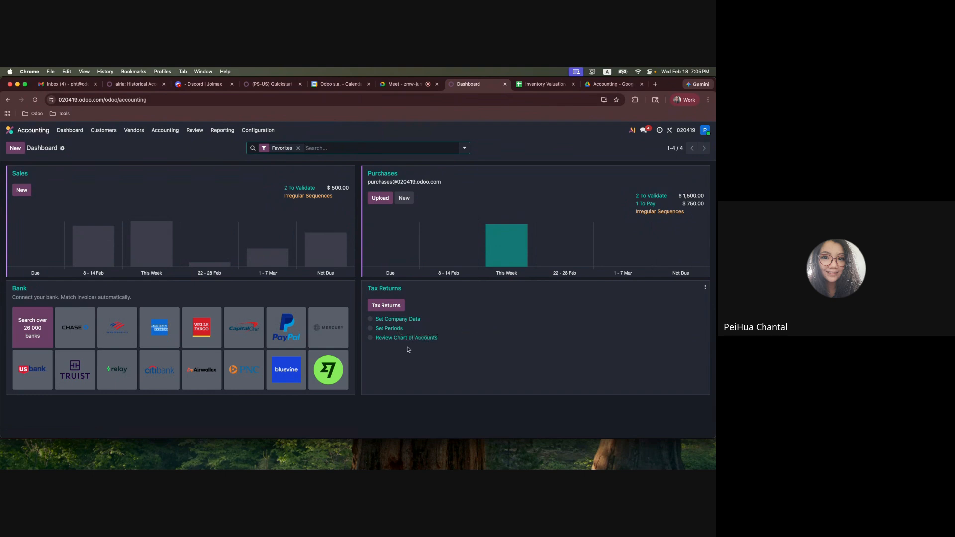
click(134, 131)
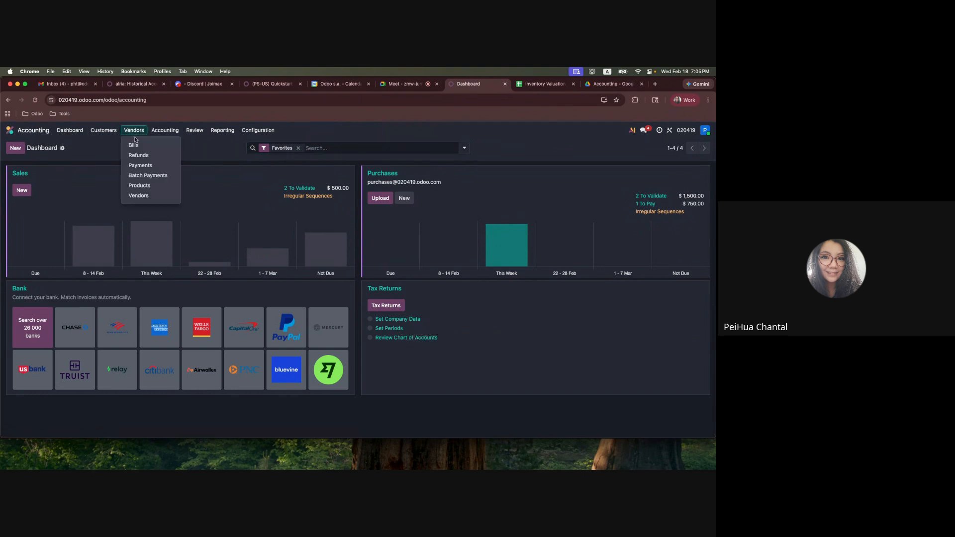
click(135, 143)
click(16, 148)
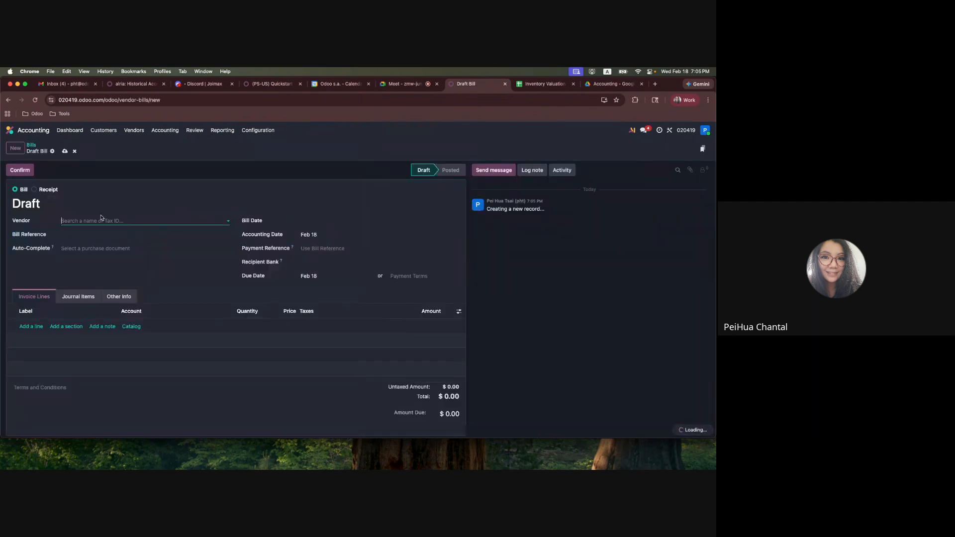
Enter Vendor B as the new bill's vendor and set the bill date to Feb 18
text(Vnedo)
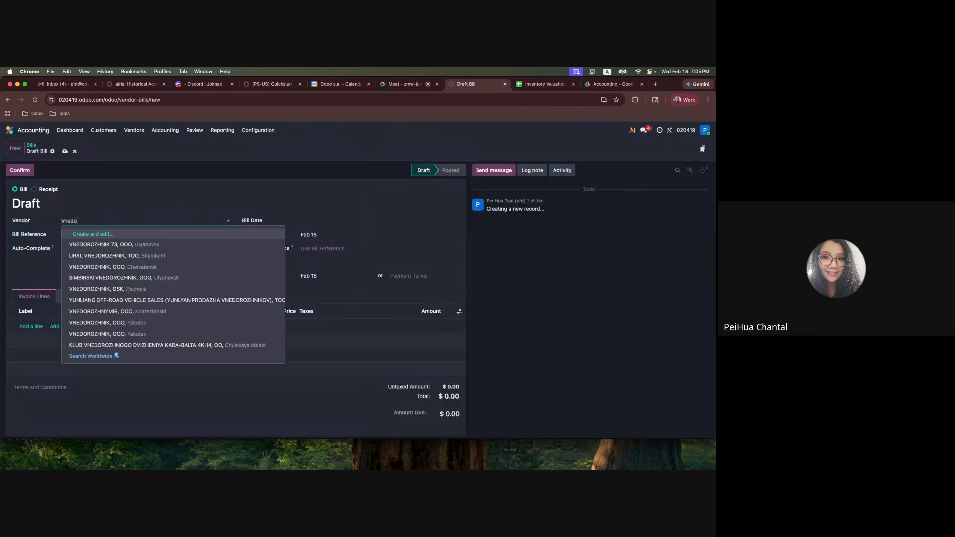
text(or)
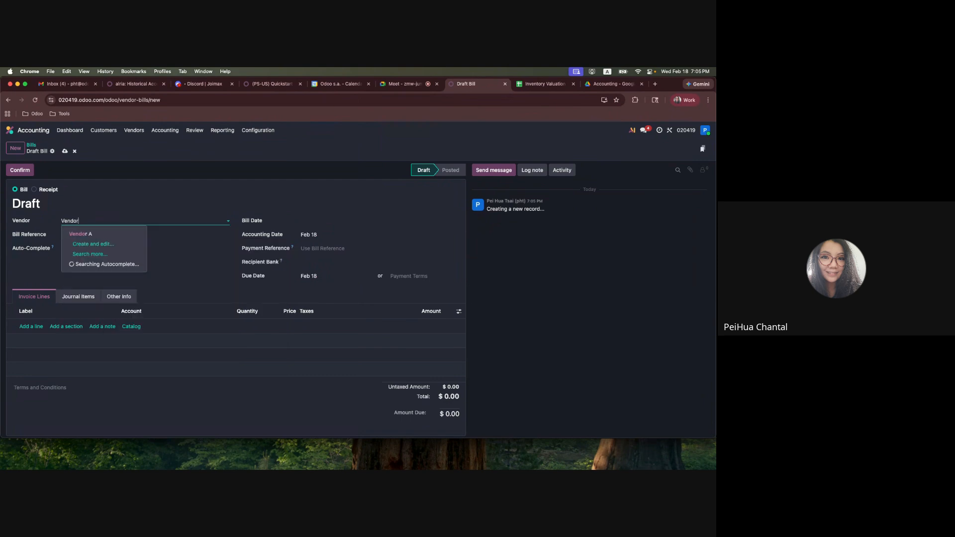
text( B)
click(99, 232)
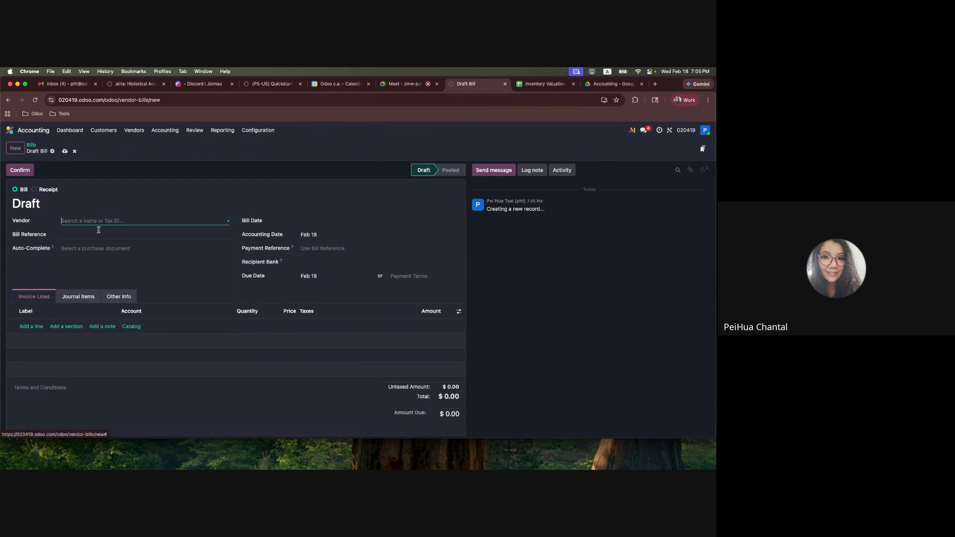
click(189, 387)
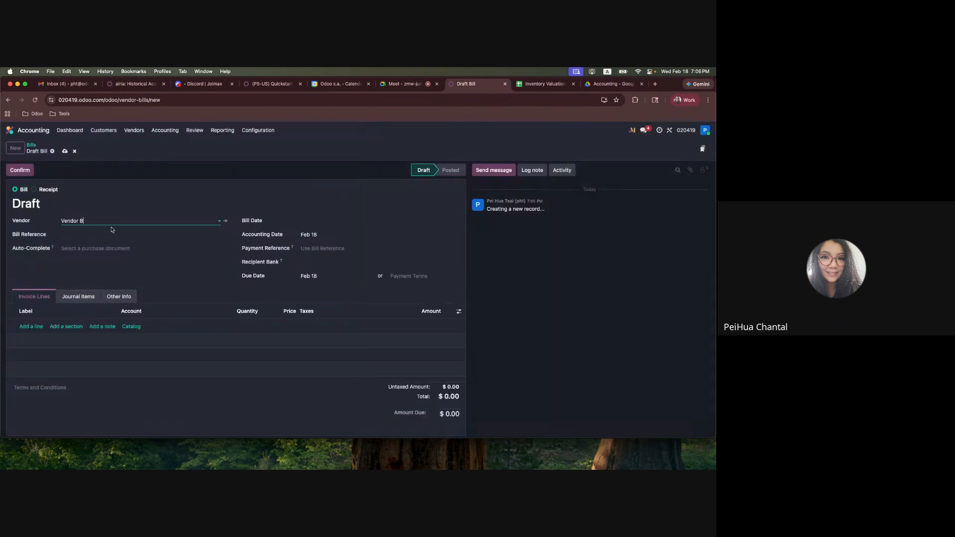
click(300, 220)
click(382, 291)
Add an invoice line, show the Product column and choose Freight as the line's product
click(30, 326)
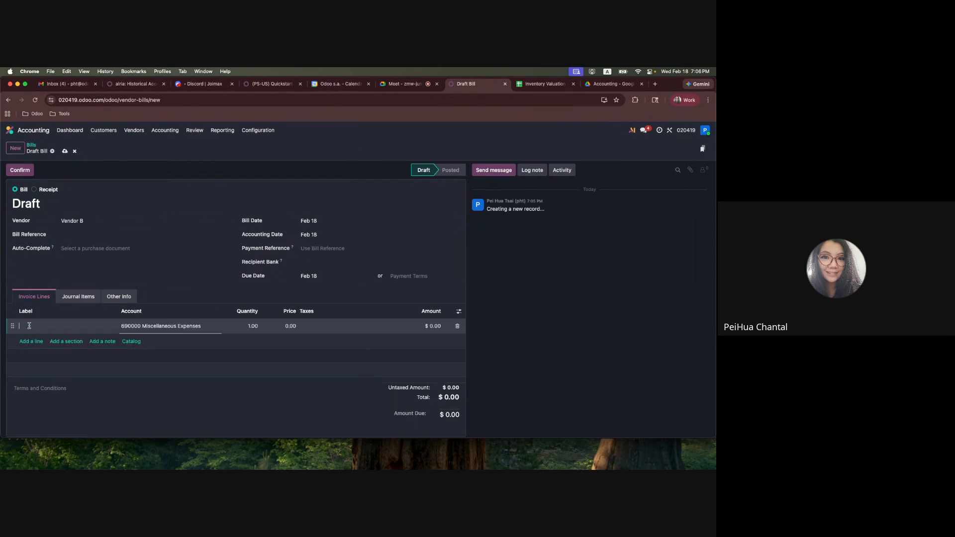
click(459, 312)
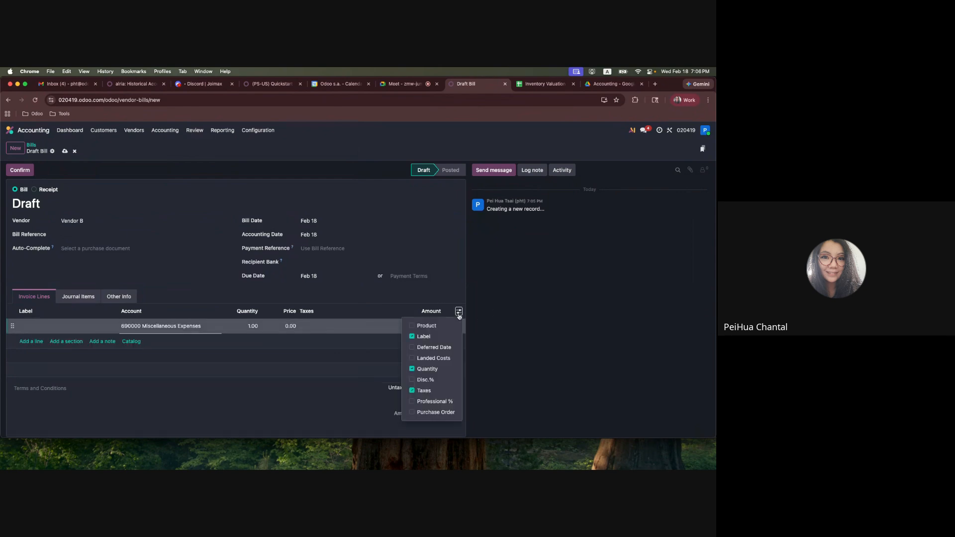
click(433, 328)
click(43, 327)
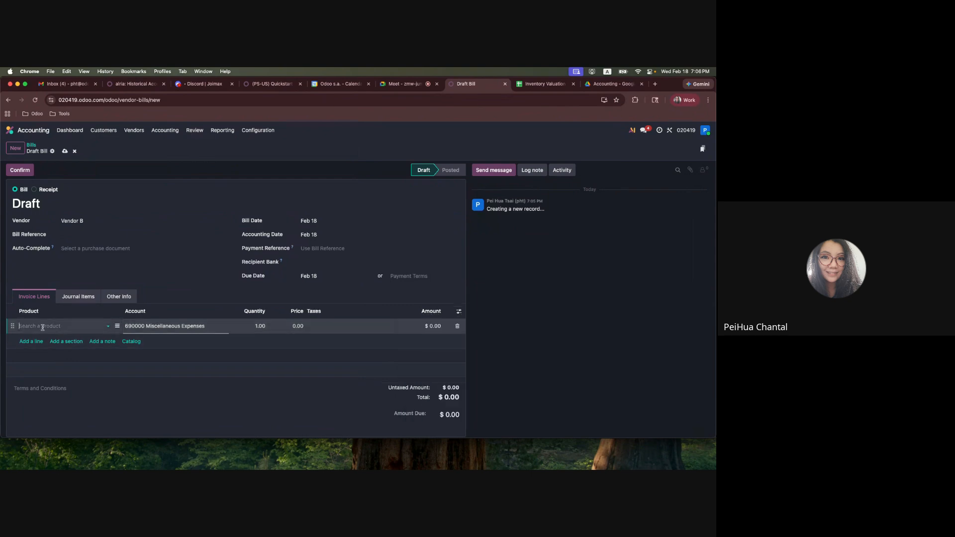
text(t)
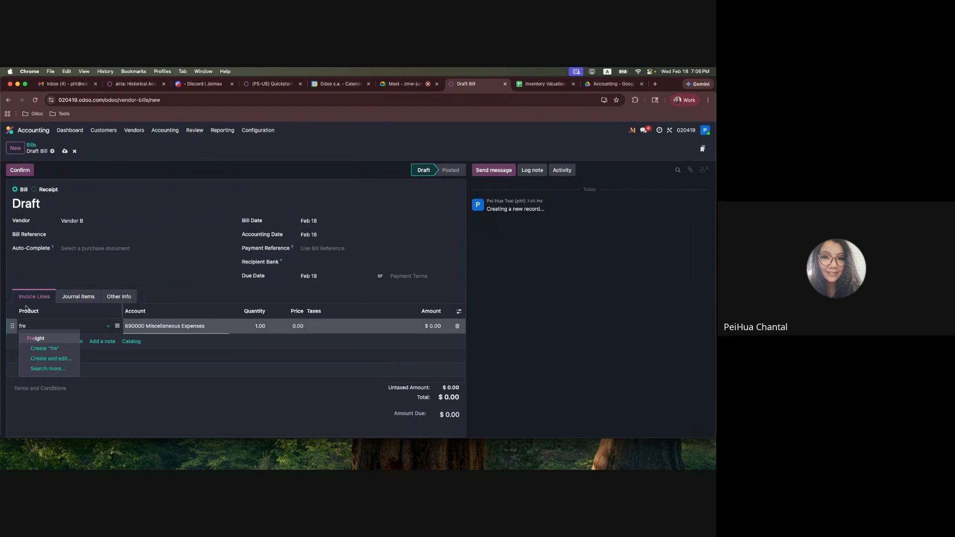
click(28, 339)
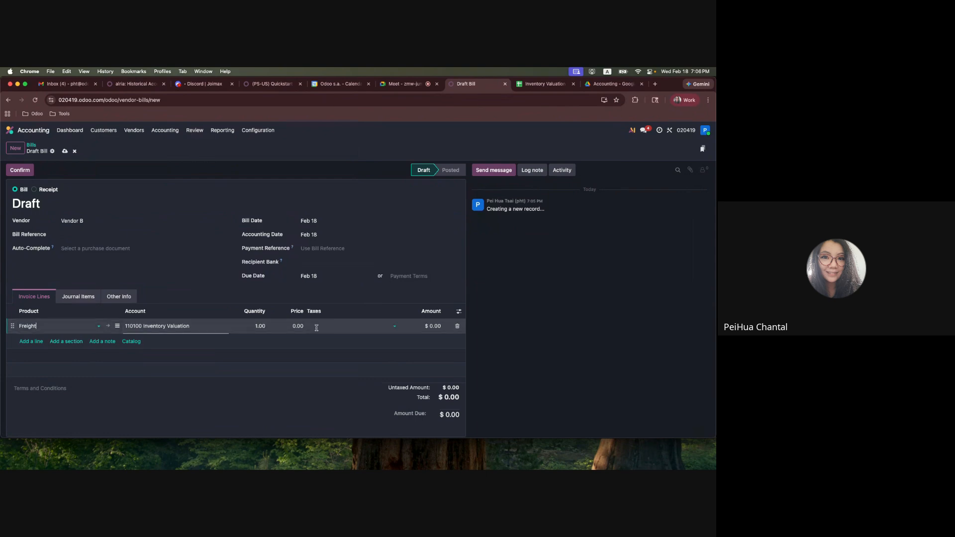
Set the Freight line's price to 50, then save and confirm the Vendor B bill
click(297, 326)
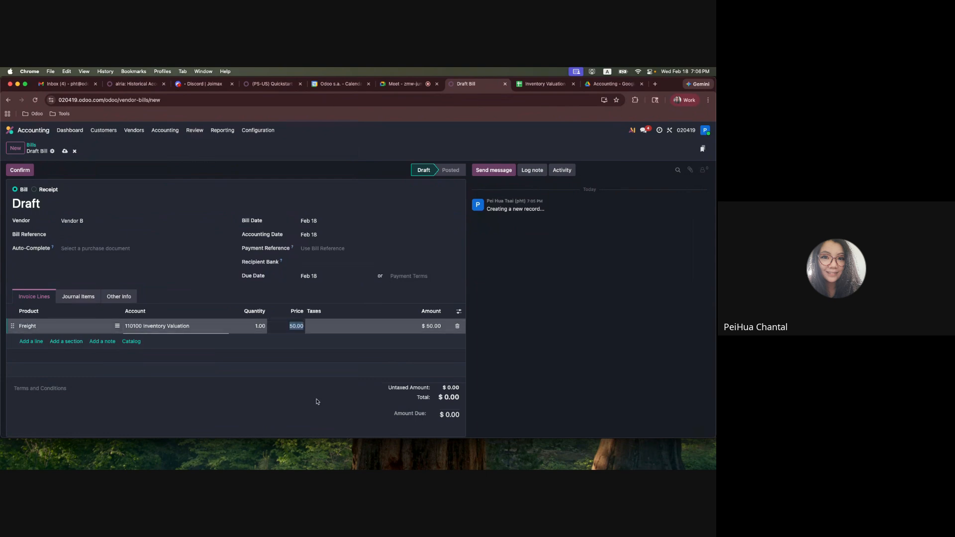
click(135, 233)
click(64, 151)
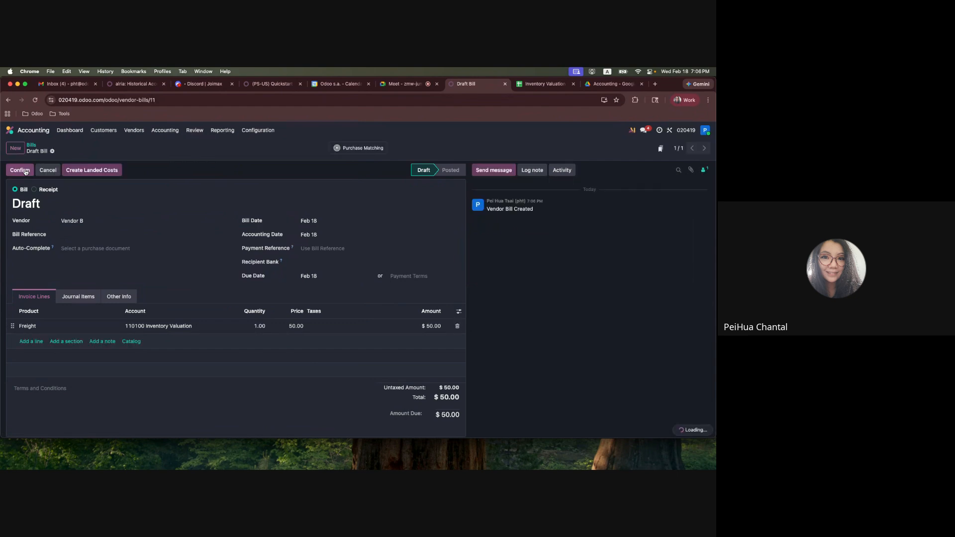
click(22, 171)
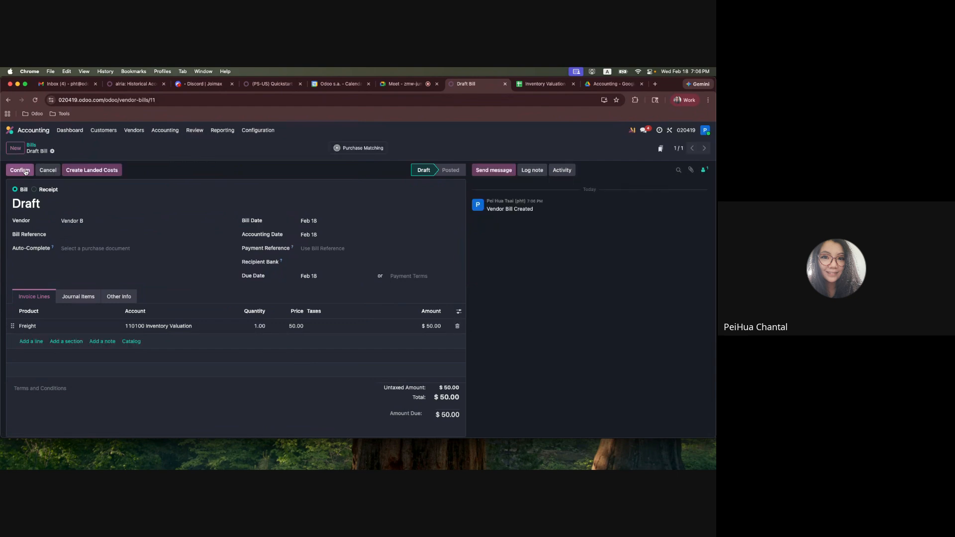
Create a landed cost from the posted freight bill, and review step 5 of the Case 3 plan in the spreadsheet
click(126, 170)
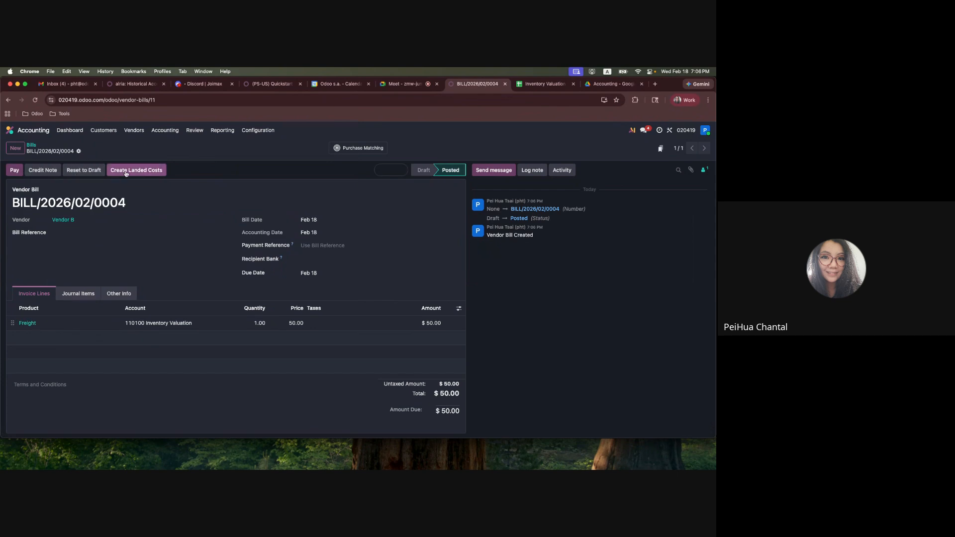
click(533, 86)
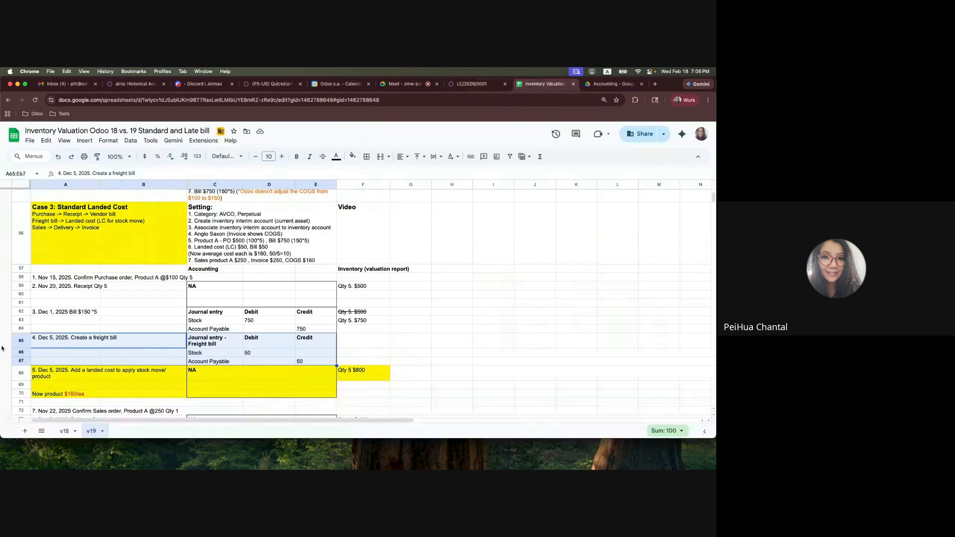
drag(99, 373, 198, 397)
double_click(86, 370)
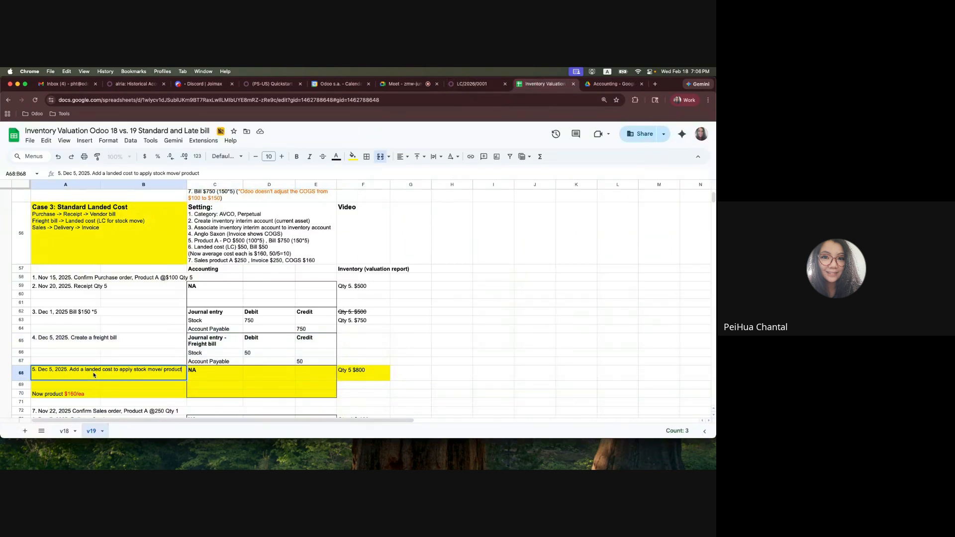
drag(85, 369, 160, 371)
Switch back to Odoo, open Inventory's Moves Analysis as a list and select the Case 3 Product A receipt move
click(471, 83)
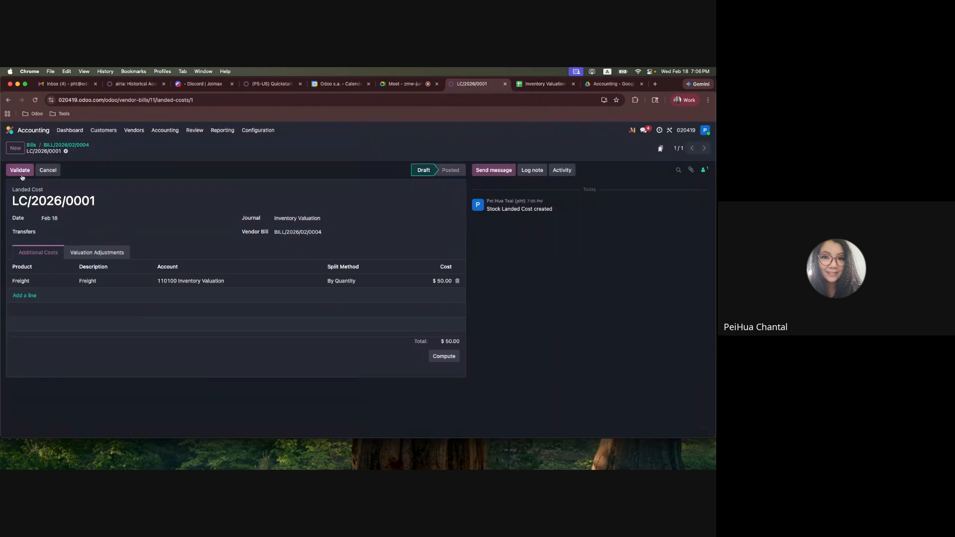
click(10, 130)
click(290, 273)
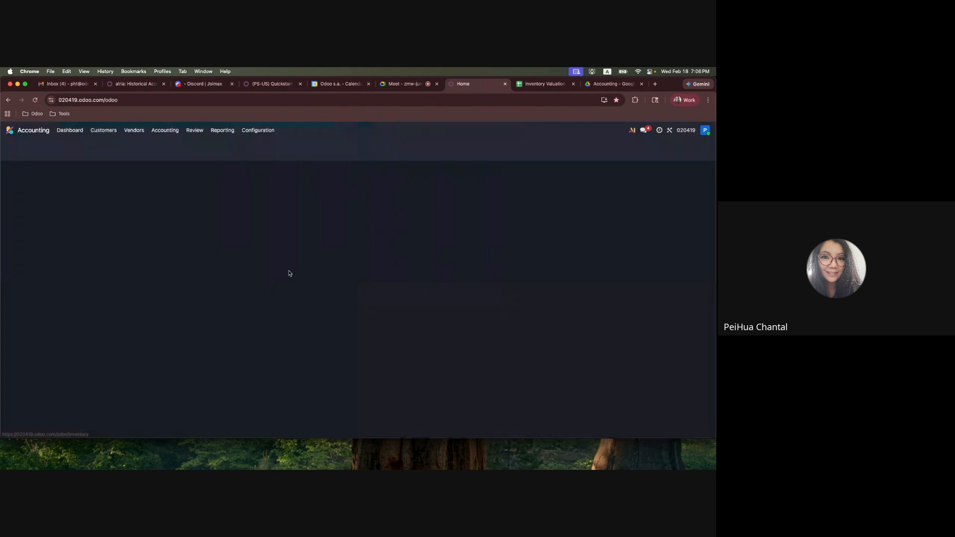
click(155, 129)
click(175, 180)
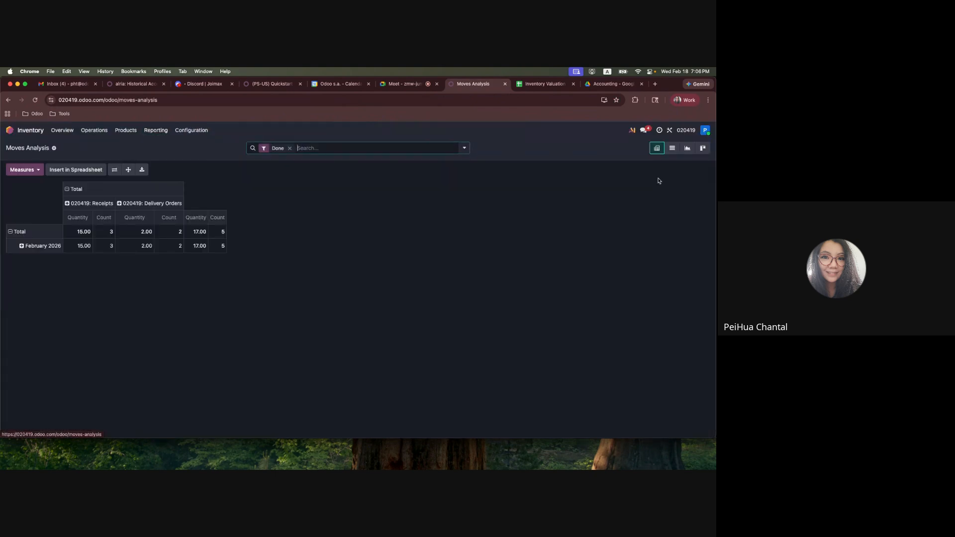
click(671, 148)
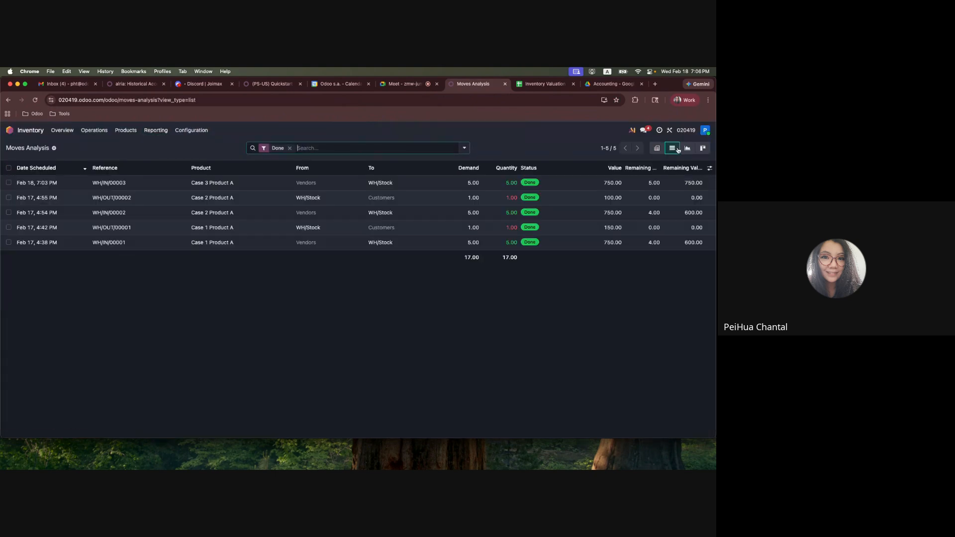
click(9, 182)
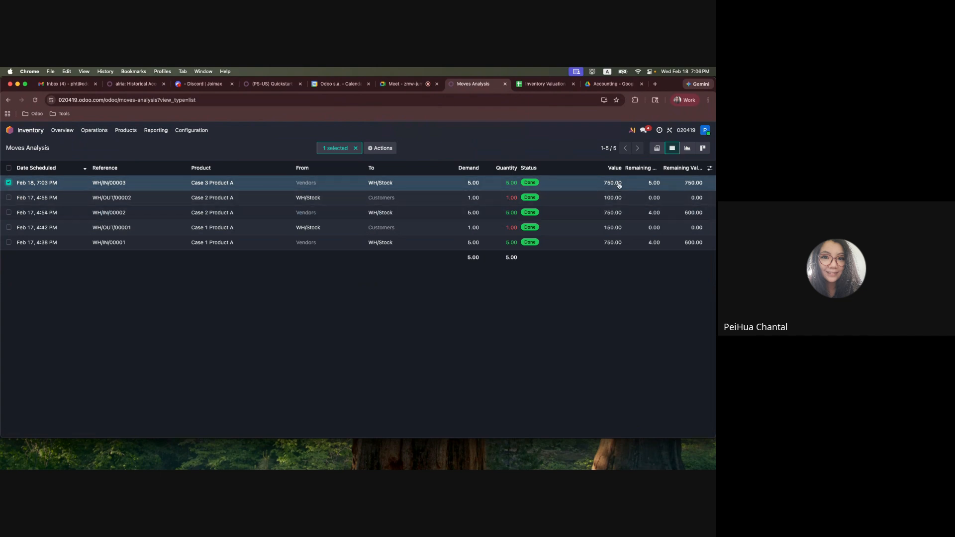
Reopen the landed cost linked to Vendor B's freight bill in Accounting and display its available transfers
click(11, 132)
click(316, 229)
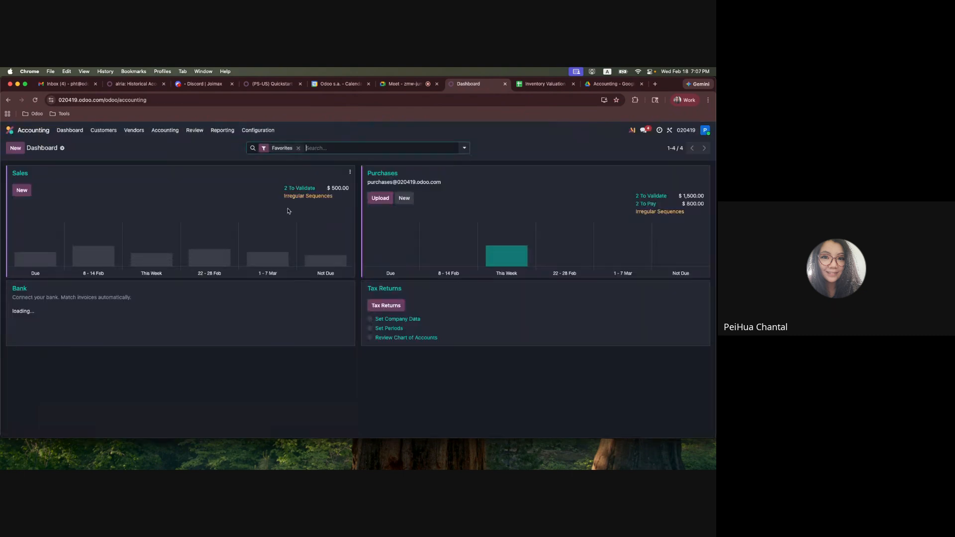
click(132, 130)
click(132, 145)
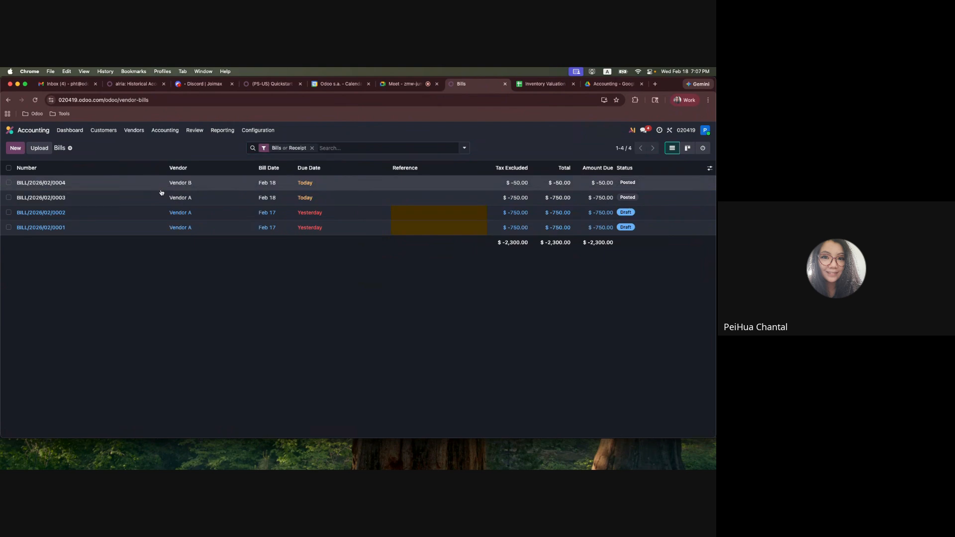
click(160, 185)
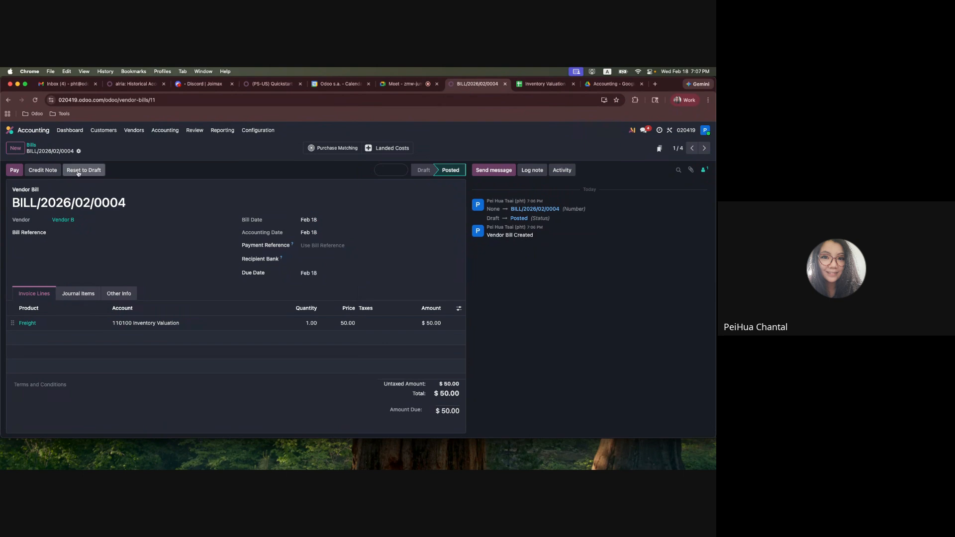
click(401, 149)
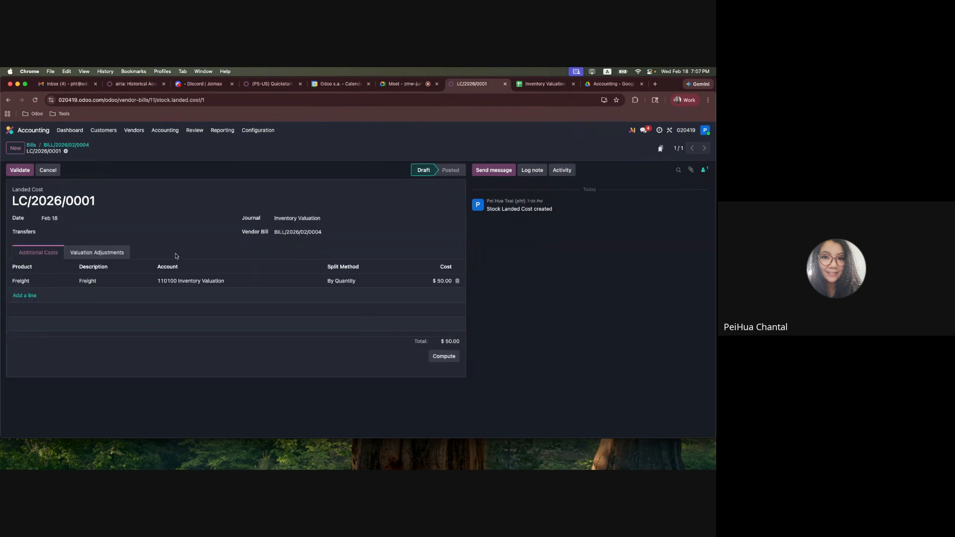
click(97, 231)
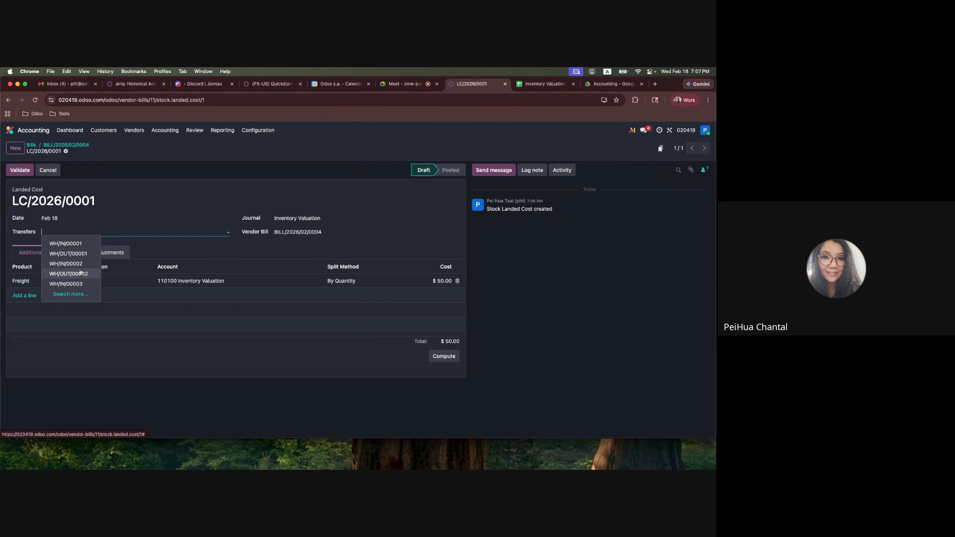
Open the receipt of purchase order P00003 in Purchase and highlight its transfer reference
click(9, 130)
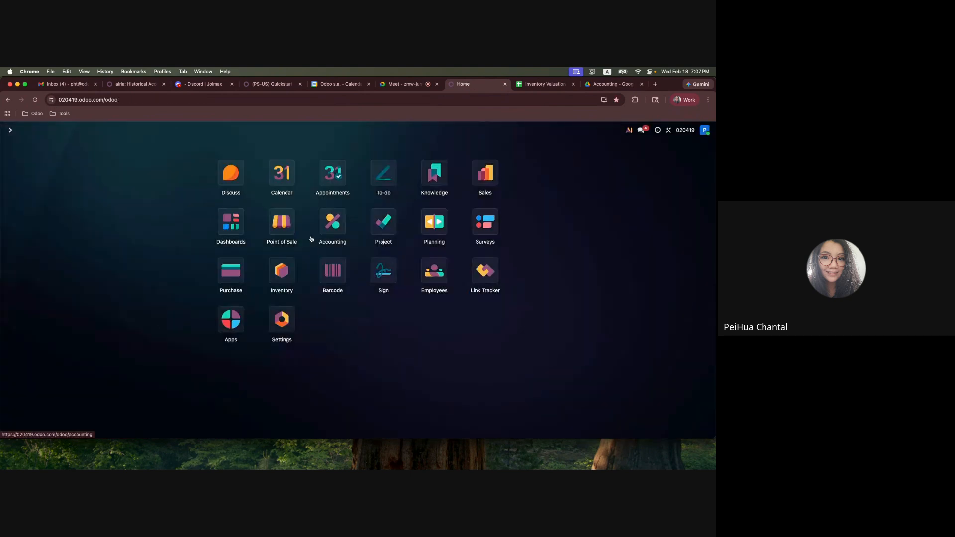
click(231, 270)
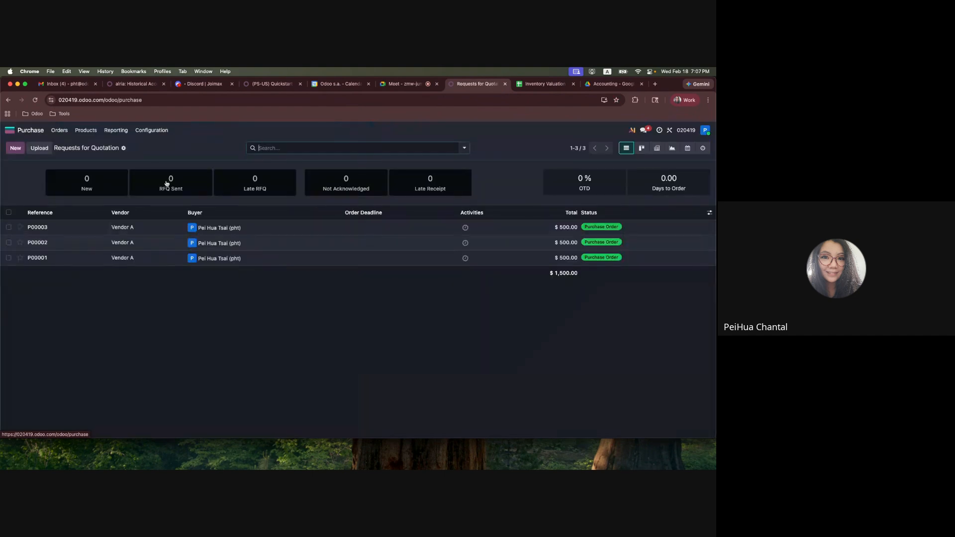
click(78, 231)
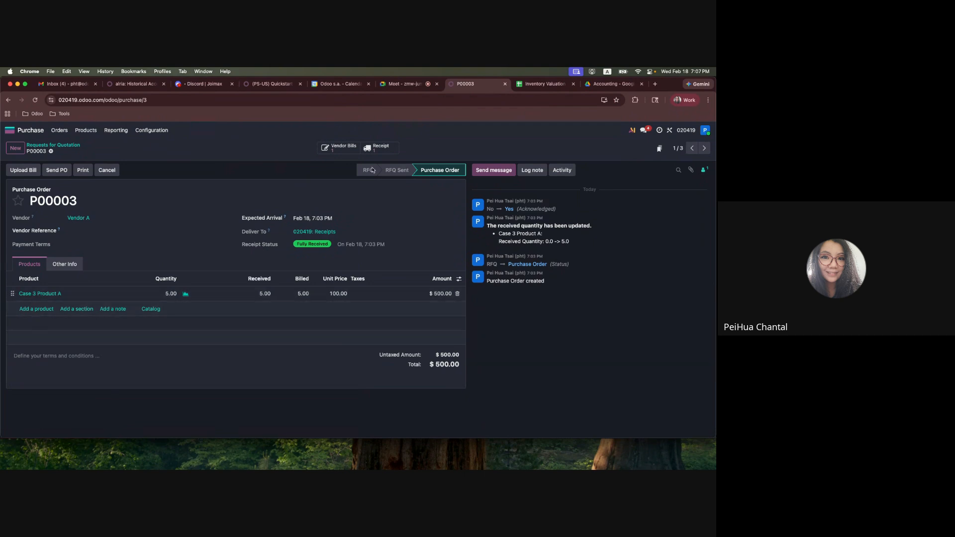
click(382, 149)
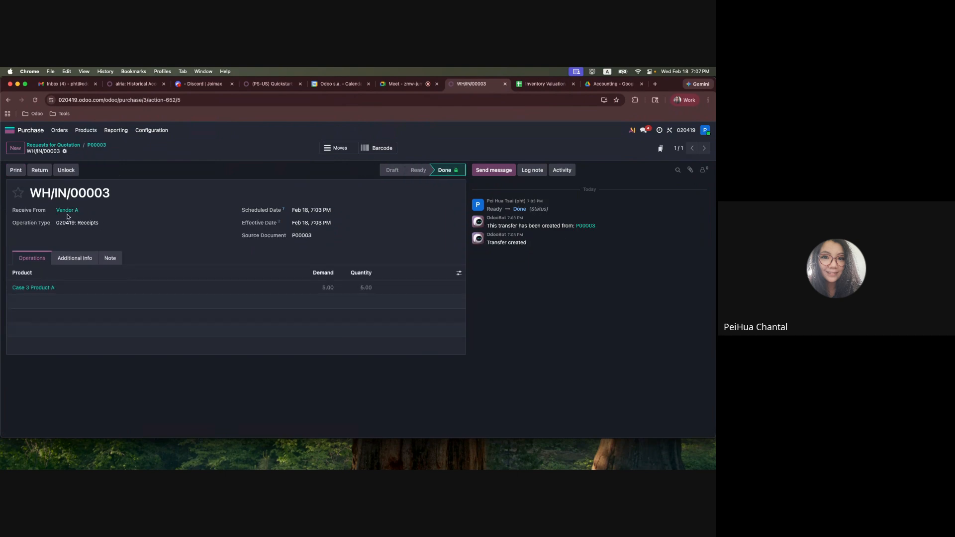
drag(36, 192, 112, 196)
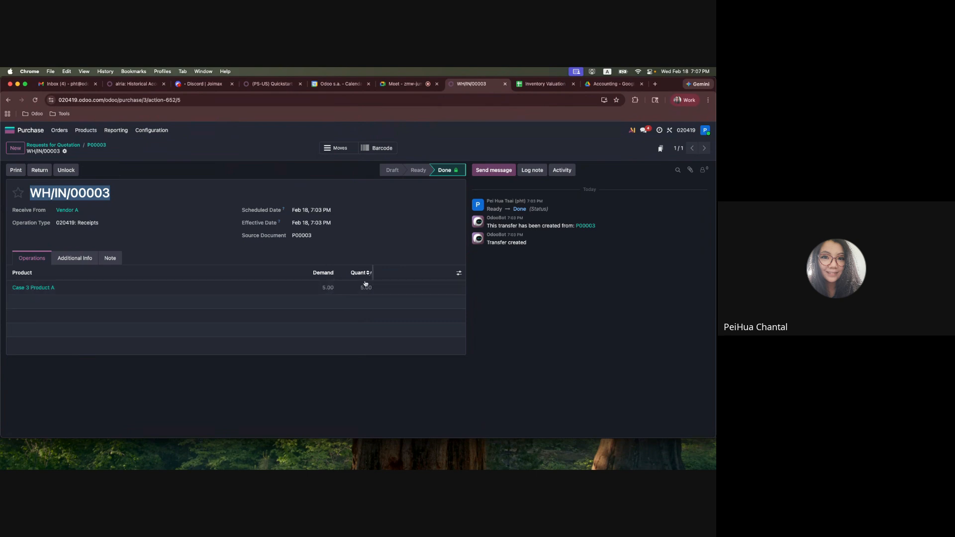
Open the Freight product's purchase settings and examine its landed cost option and default split methods
click(78, 130)
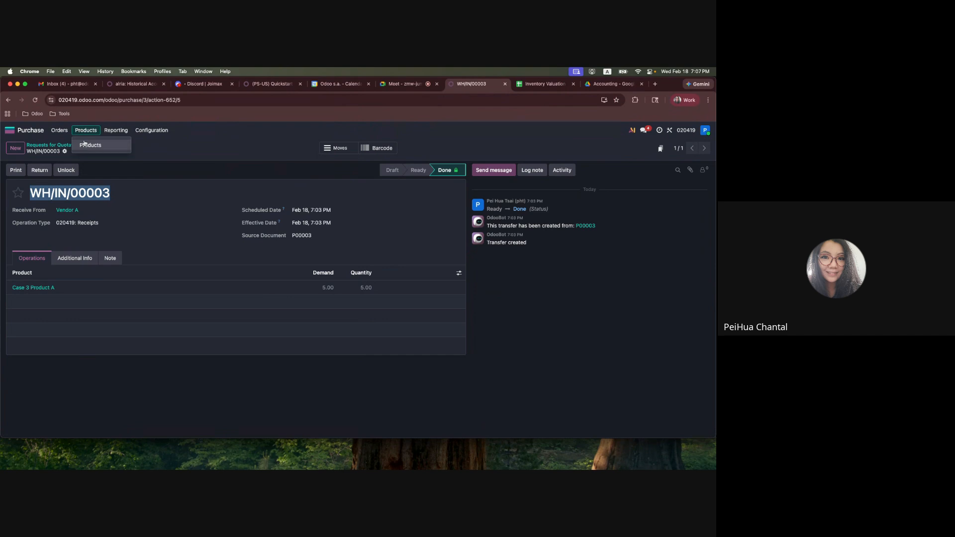
click(87, 145)
click(46, 216)
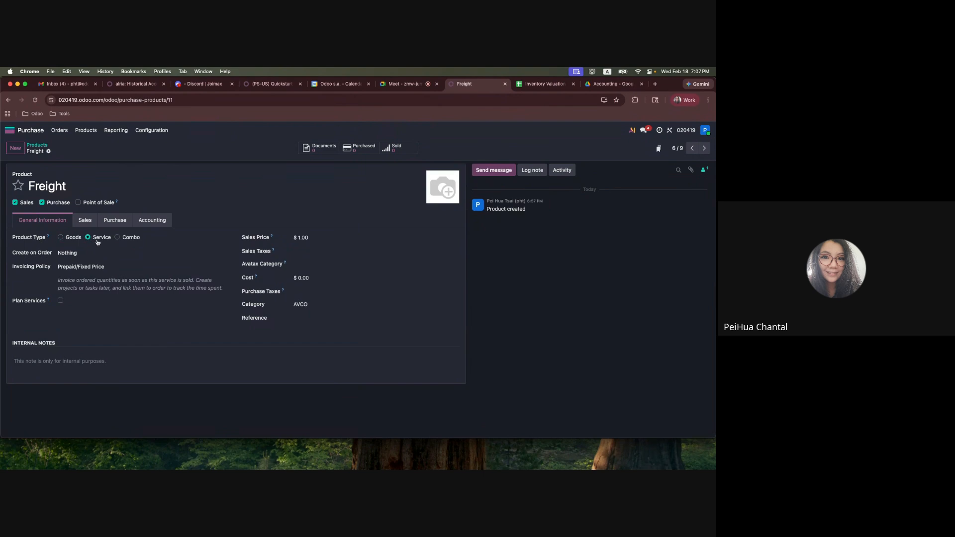
click(108, 219)
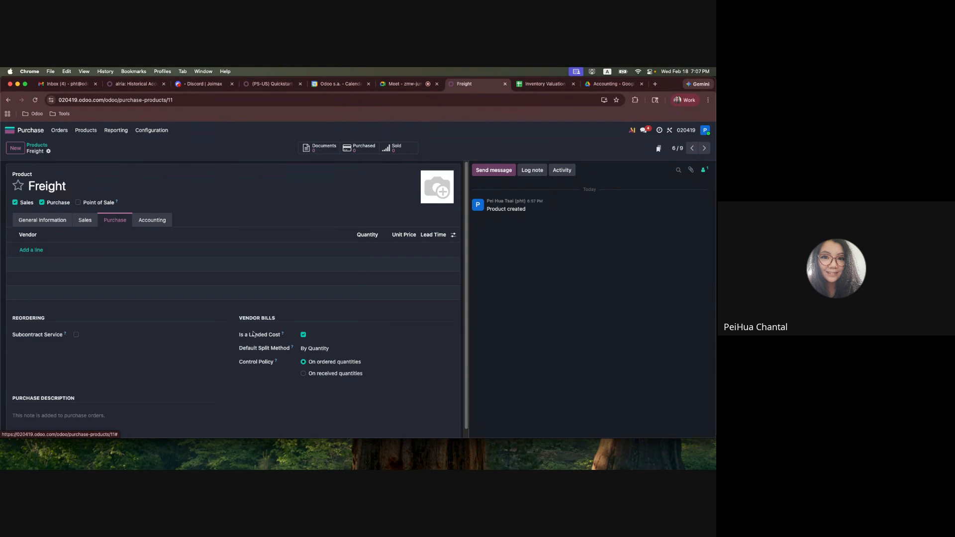
click(319, 347)
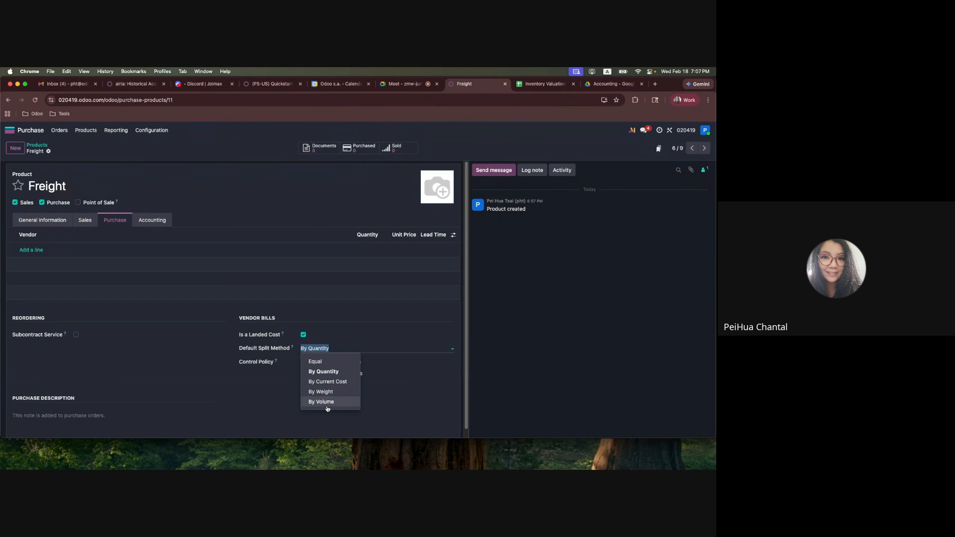
click(405, 398)
Return to the purchase orders and reopen P00003 to review it
click(78, 132)
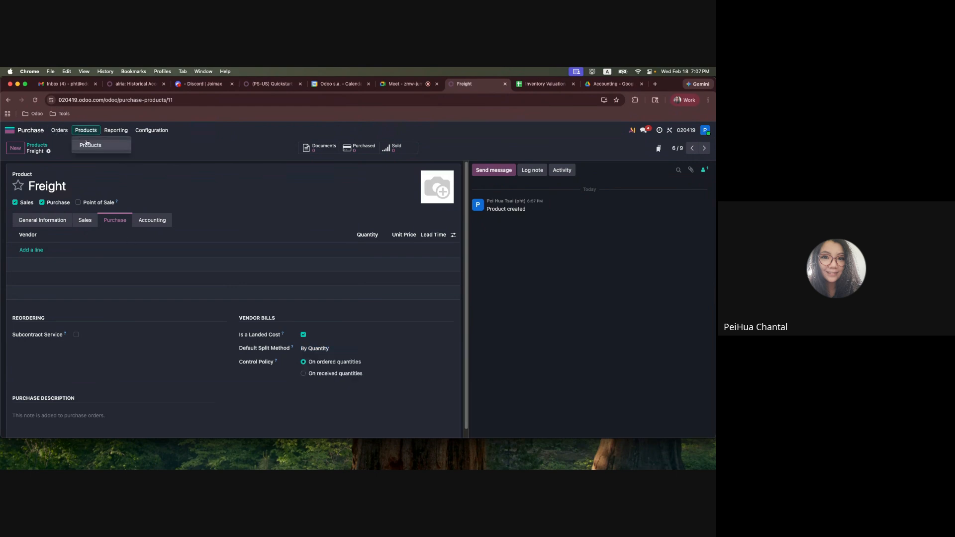
click(59, 130)
click(64, 145)
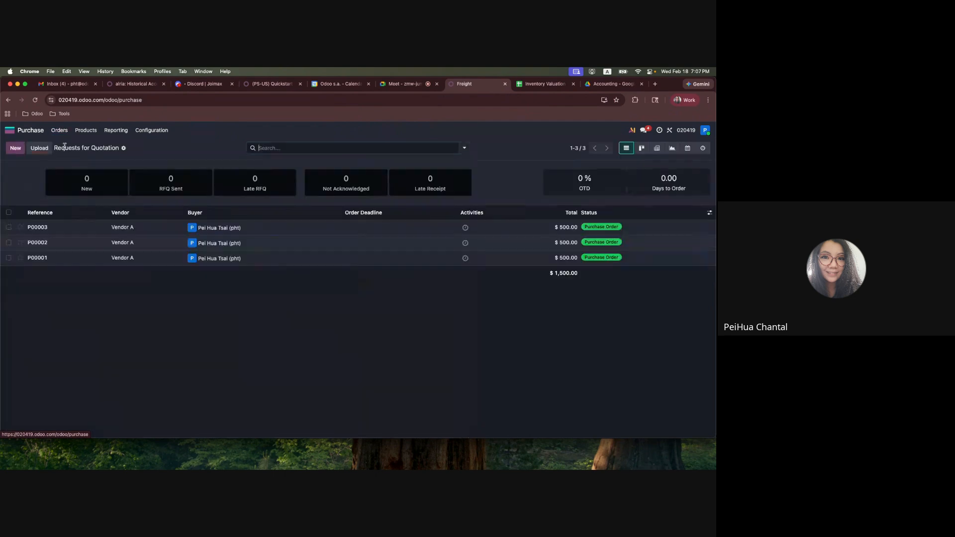
click(30, 222)
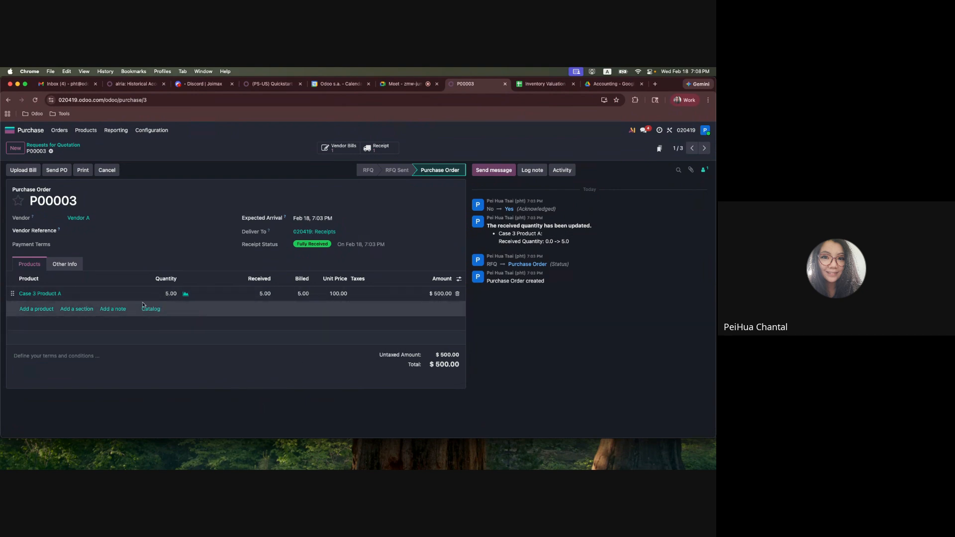
Open Vendor B's freight bill in Accounting and go to its draft landed cost
click(30, 133)
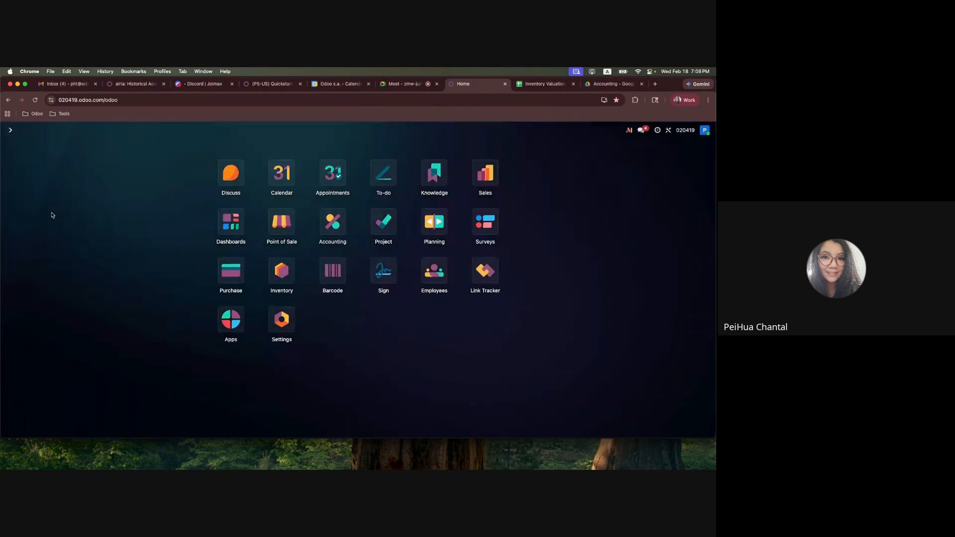
click(333, 222)
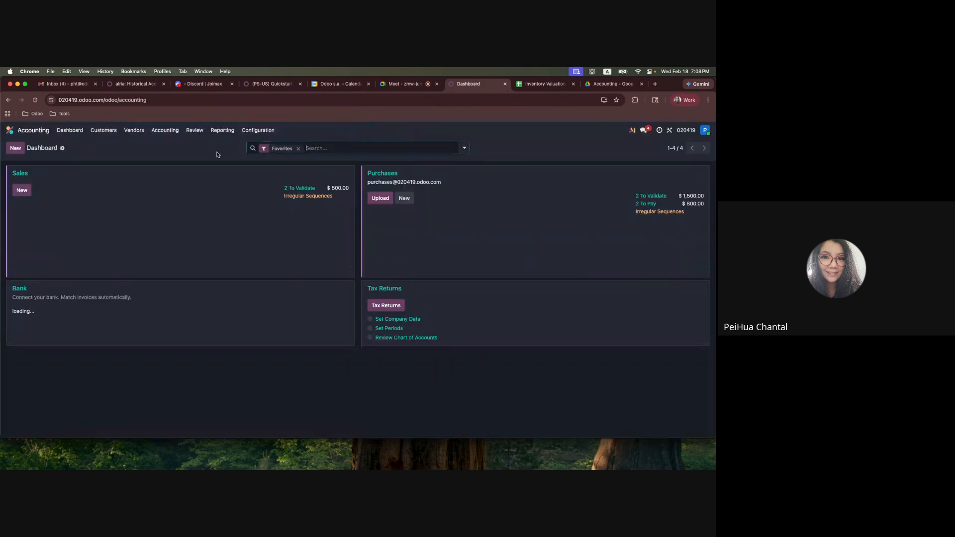
click(134, 130)
click(132, 145)
click(125, 186)
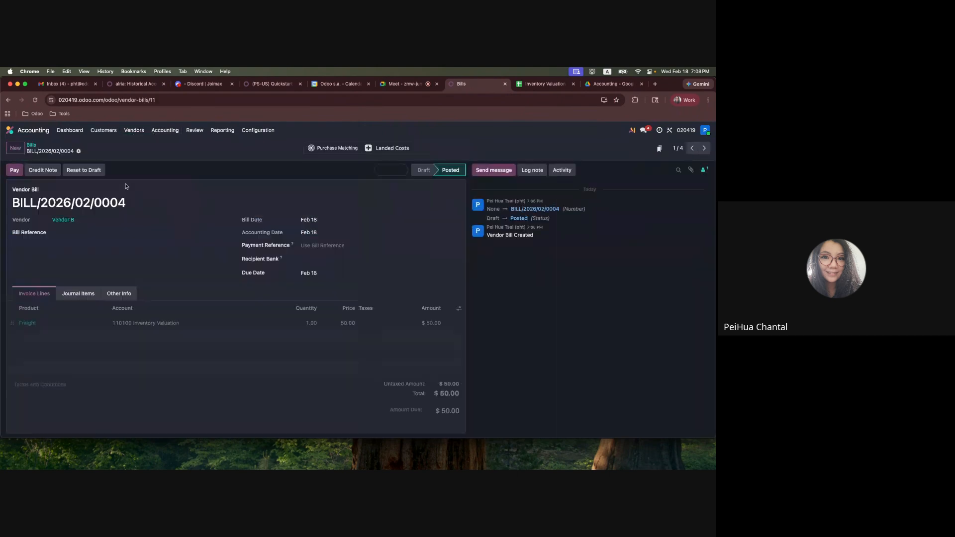
click(388, 148)
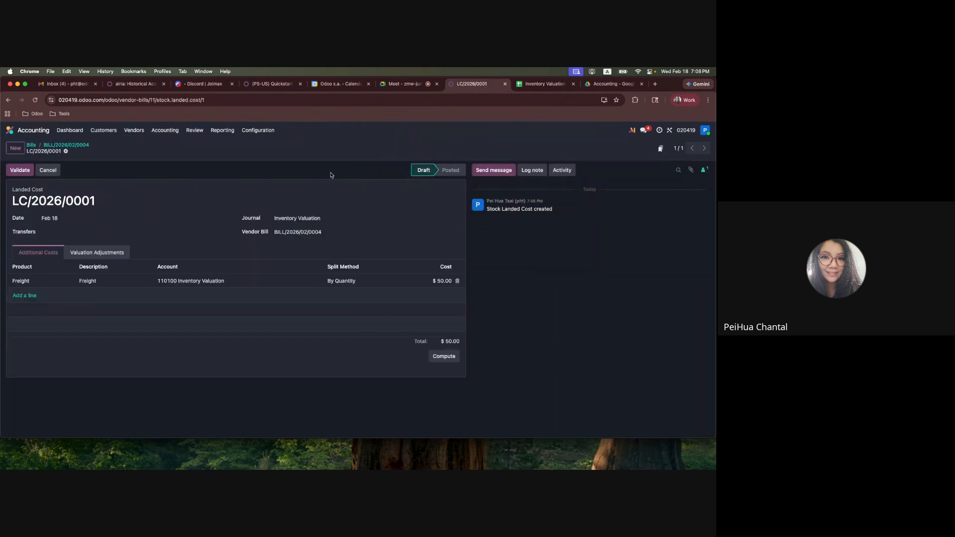
Validate the landed cost with WH/IN/00003 as its transfer, and open the resulting journal entry
click(82, 233)
click(77, 287)
click(15, 171)
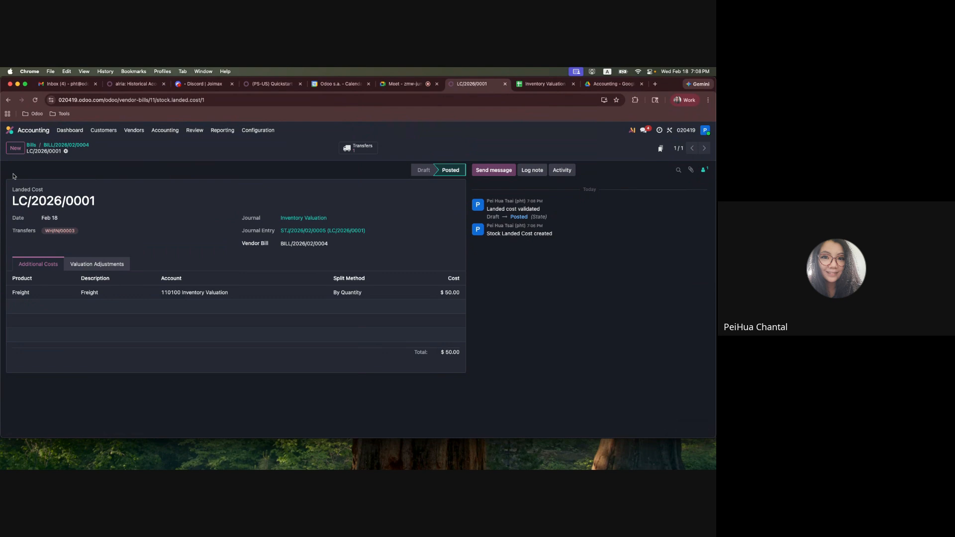
click(285, 232)
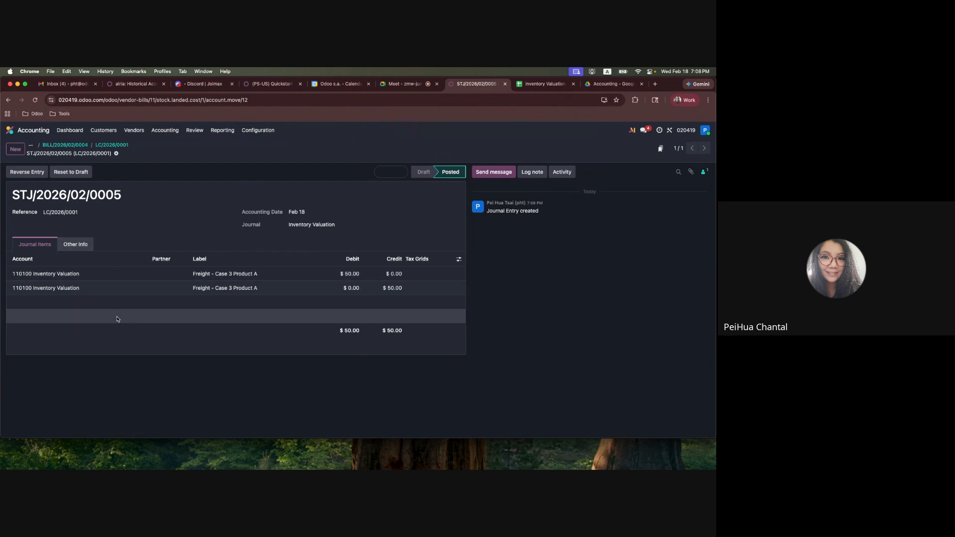
Open Inventory's Moves Analysis as a list to check the value of the Case 3 Product A receipt
click(10, 130)
click(281, 270)
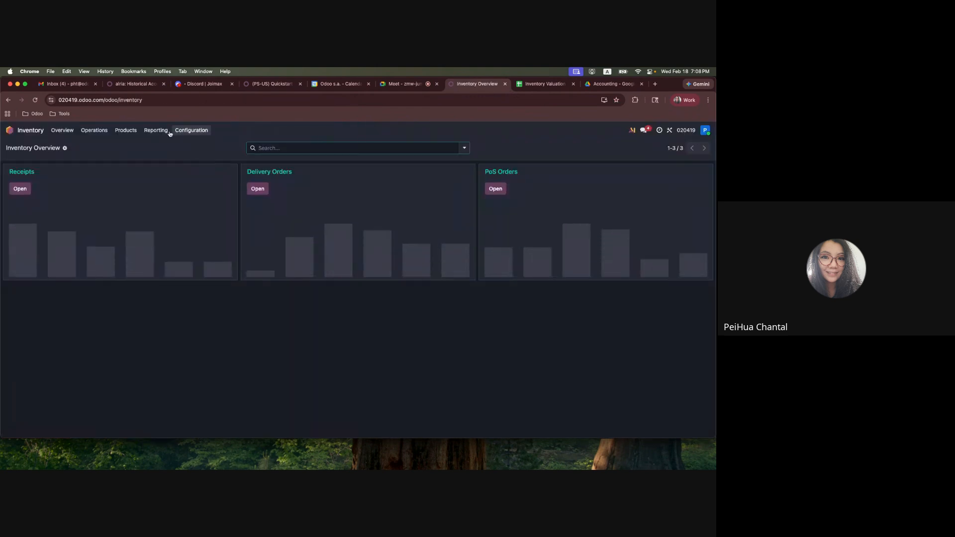
click(156, 130)
click(166, 176)
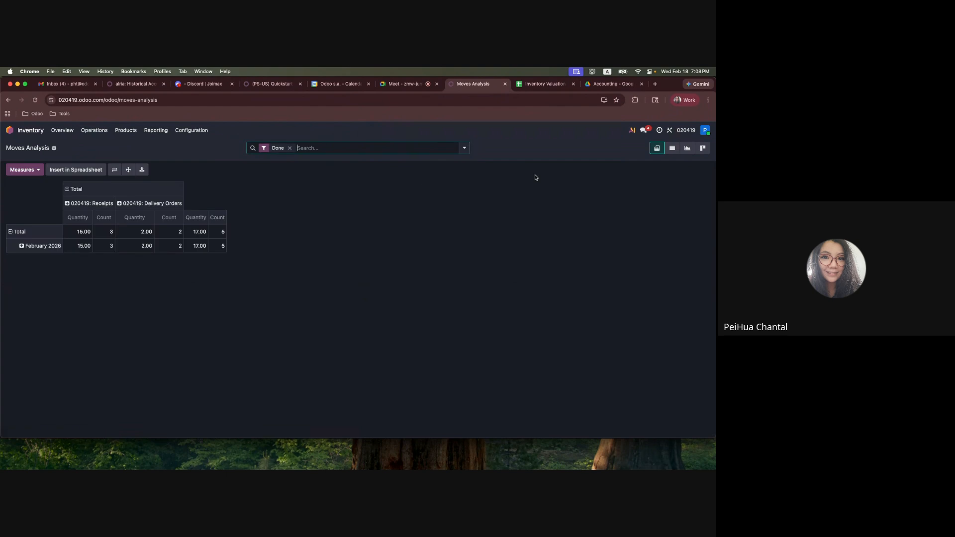
click(672, 148)
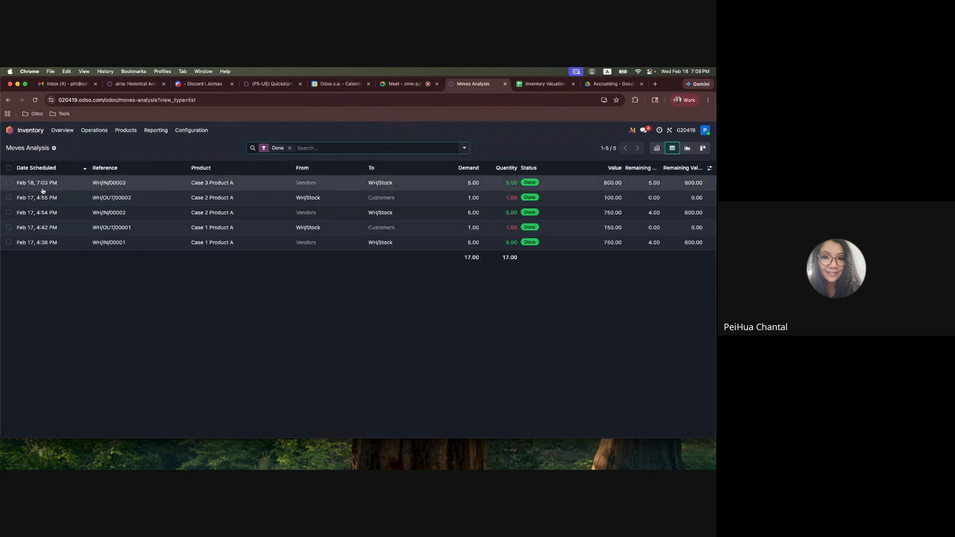
Mark the Case 3 Product A receipt and check the Sales -> Delivery -> Invoice sequence in the Case 3 notes of the Google Sheets spreadsheet
click(13, 183)
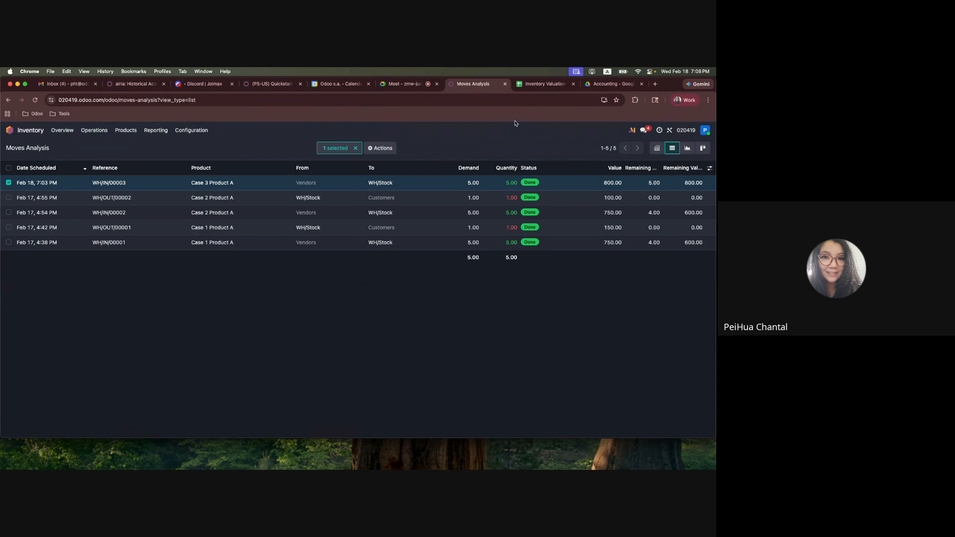
click(544, 84)
double_click(51, 231)
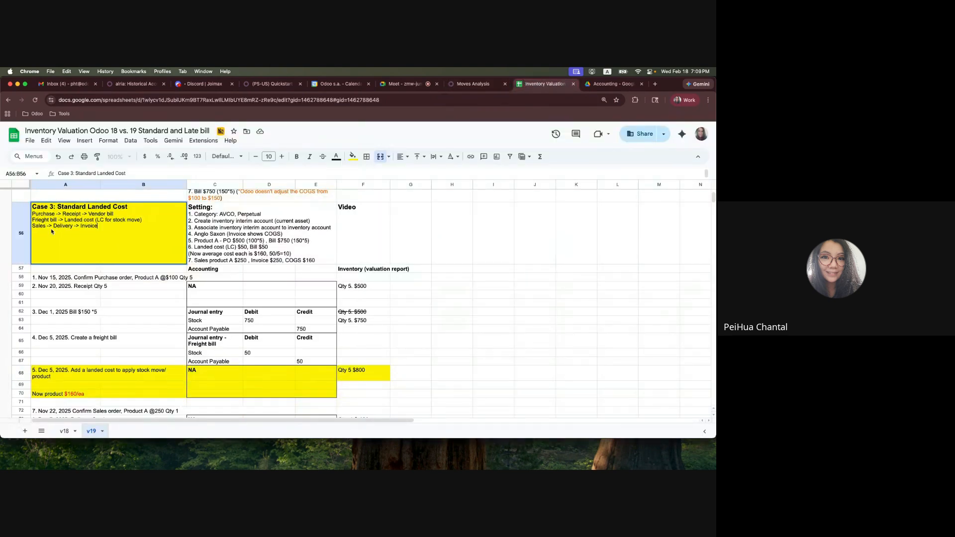
drag(37, 227, 112, 226)
click(473, 83)
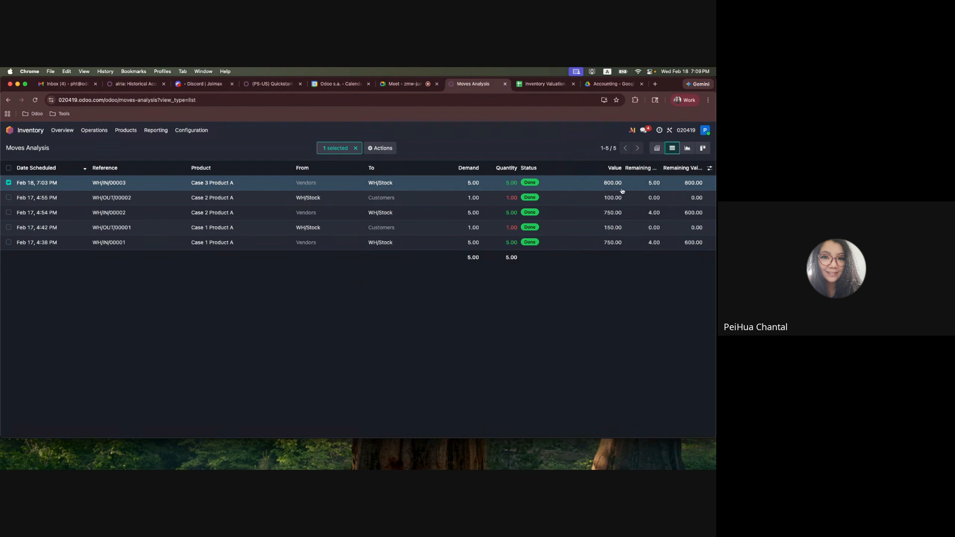
Start a new quotation in the Sales app with CustomerA as the customer
click(11, 130)
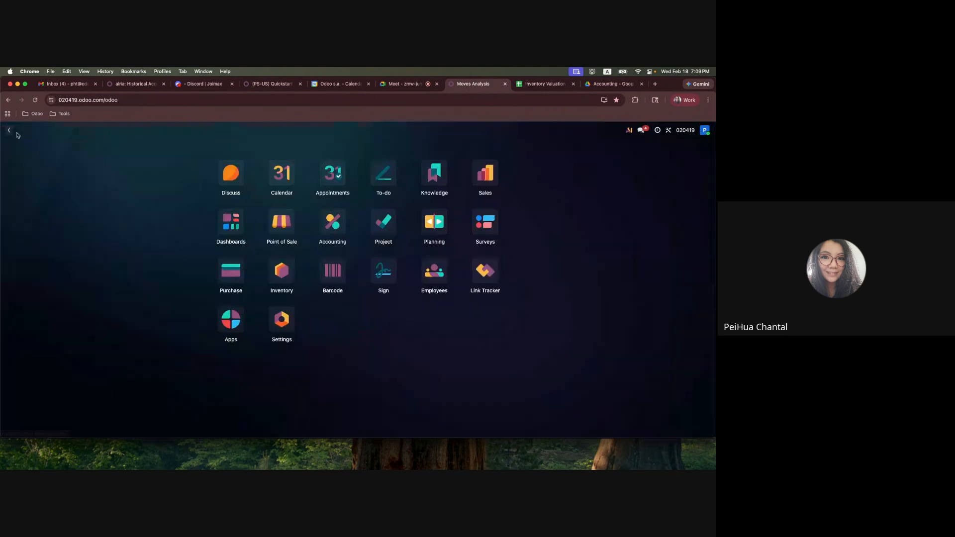
click(485, 172)
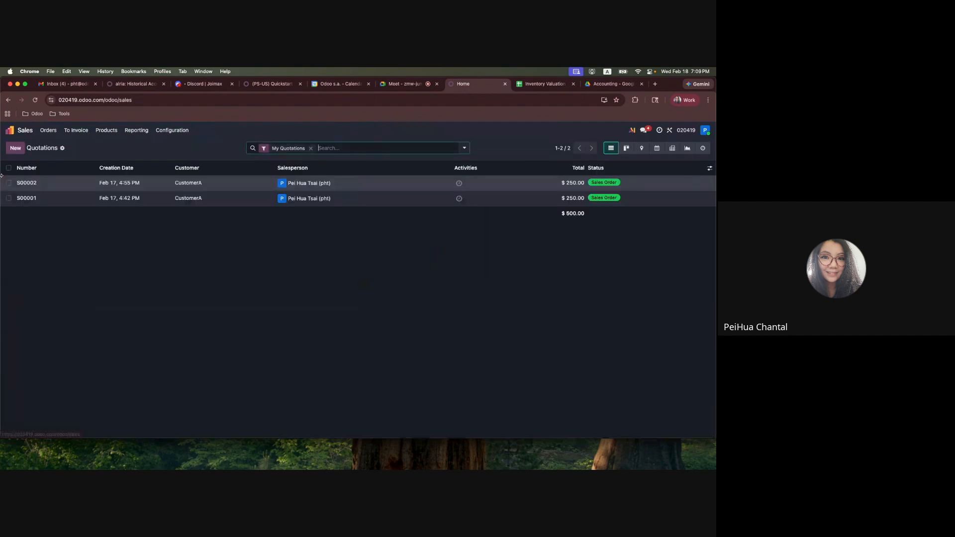
click(15, 147)
click(103, 212)
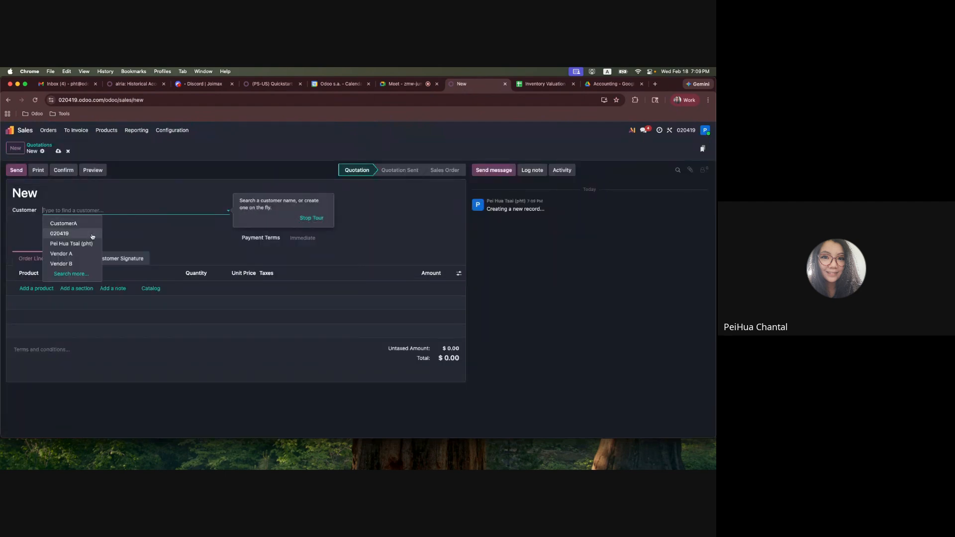
click(75, 223)
Add Case 3 Product A to the quotation's order lines with a unit price of 250
click(35, 291)
click(53, 288)
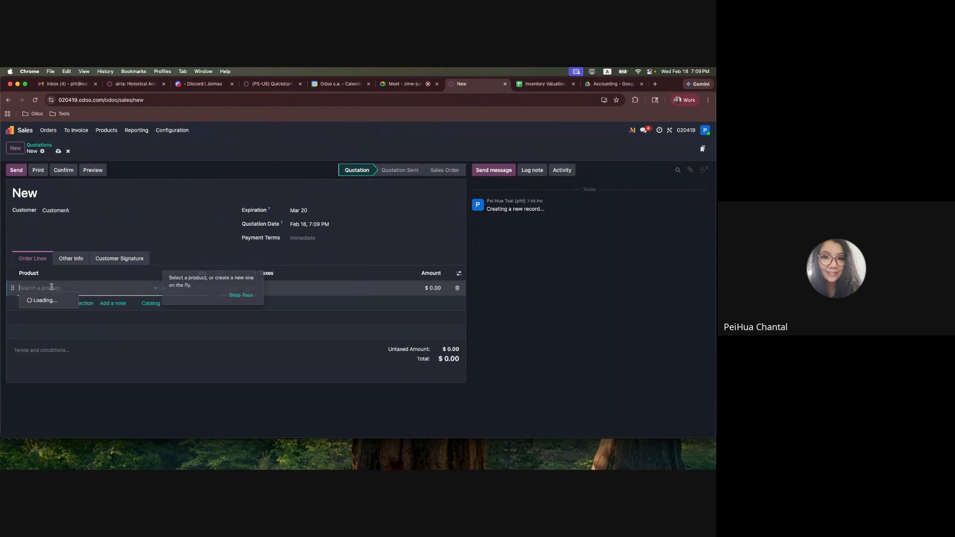
click(59, 330)
key(Tab)
key(Tab)
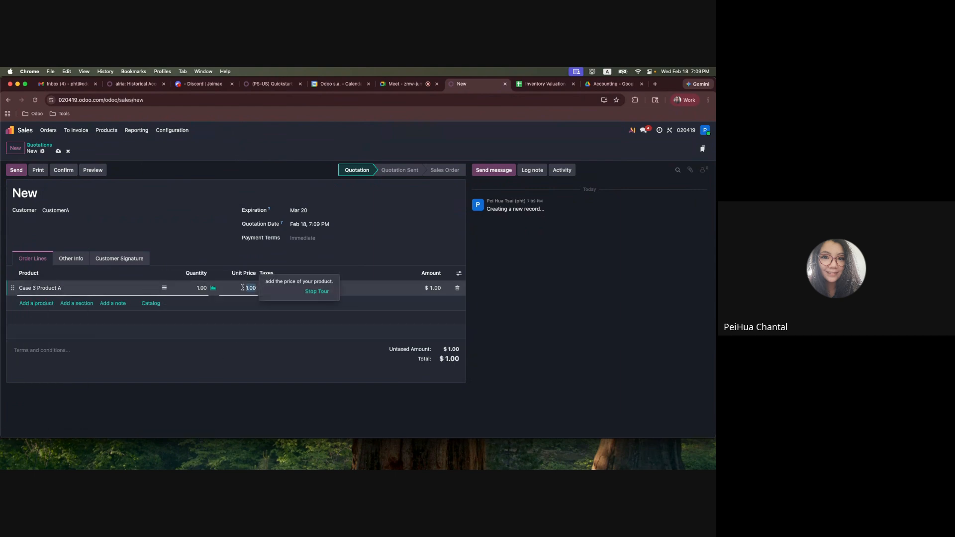
text(250)
click(261, 378)
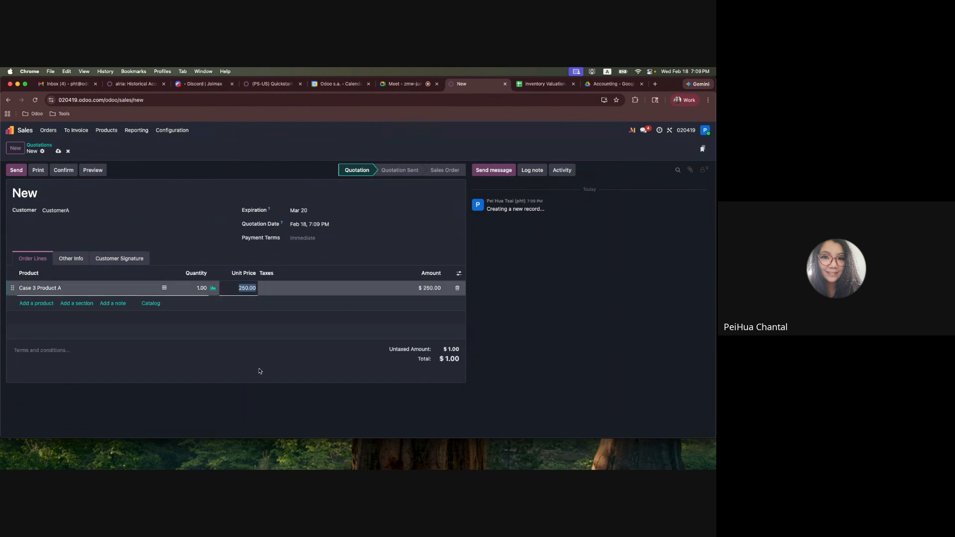
Confirm the quotation as a sales order and validate its delivery of Case 3 Product A
click(61, 170)
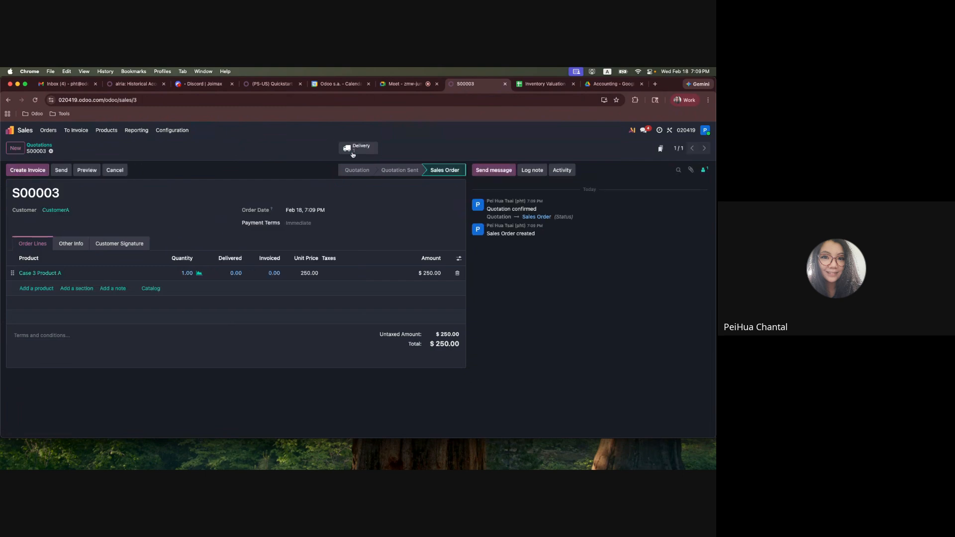
click(348, 149)
click(19, 170)
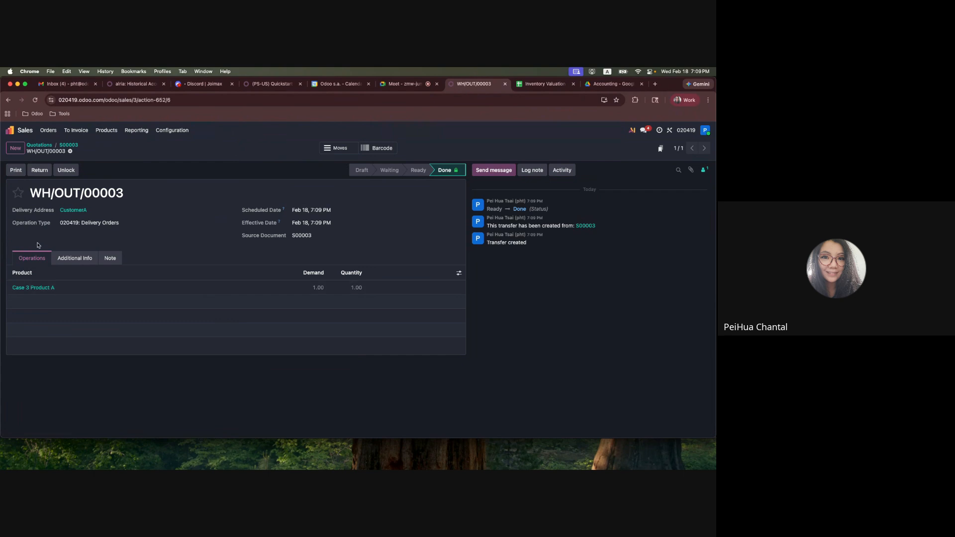
Open Inventory's Moves Analysis as a list and check the value of the Case 3 Product A delivery
click(21, 130)
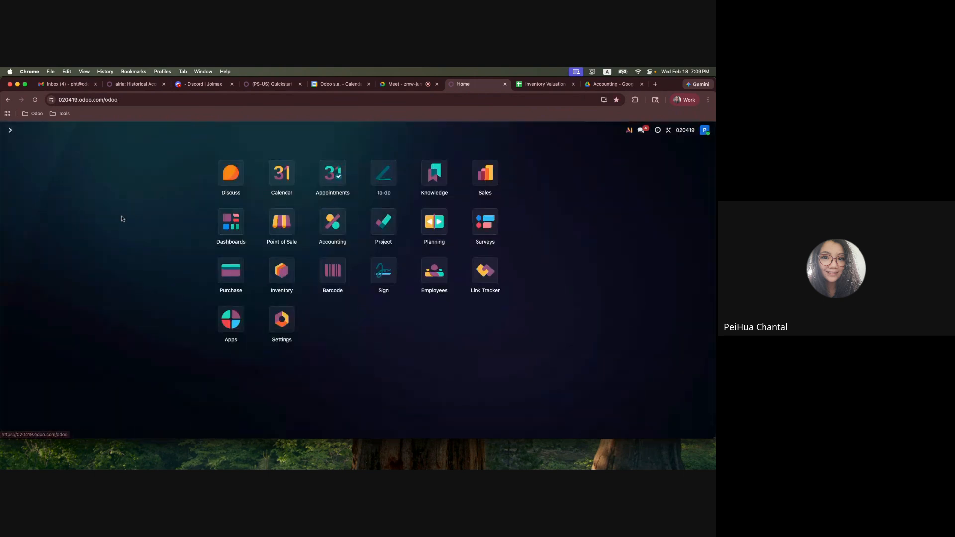
click(282, 268)
click(156, 130)
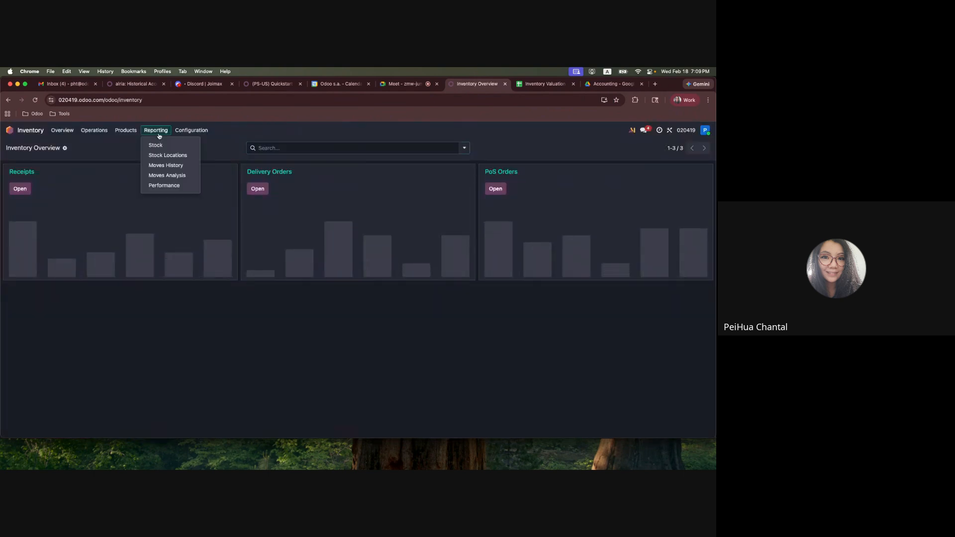
click(164, 175)
click(671, 147)
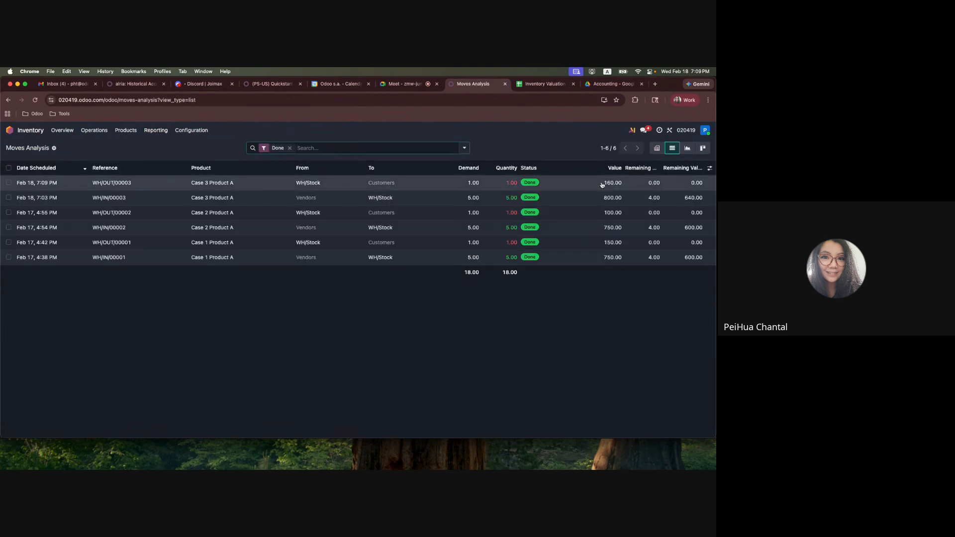
drag(503, 184, 676, 185)
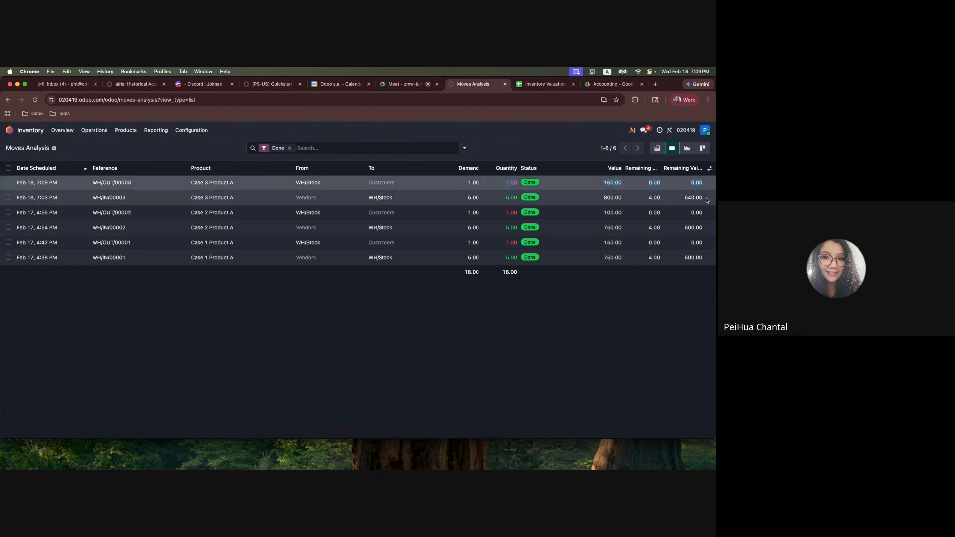
Open Accounting's Balance Sheet and check the Inventory Valuation balance before invoicing the sale
click(10, 131)
click(332, 222)
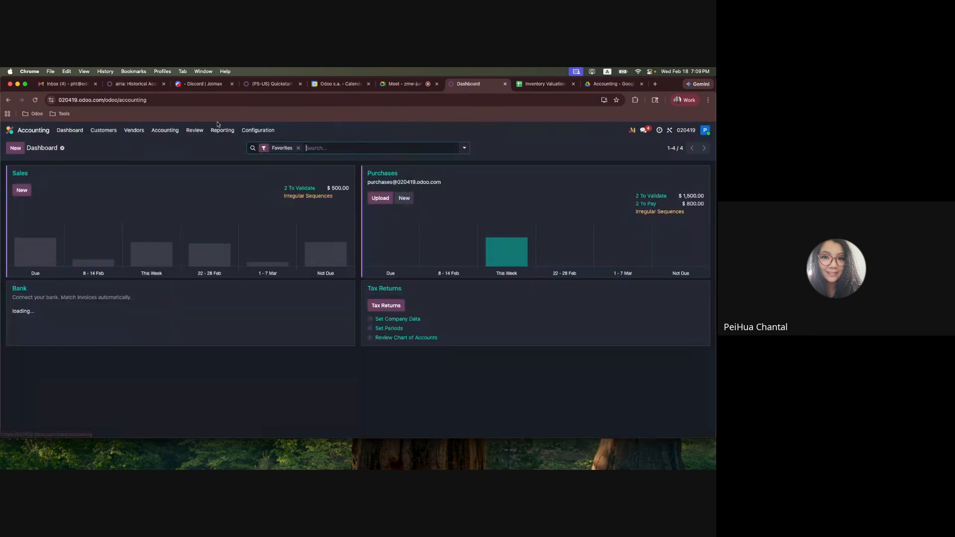
click(222, 131)
click(234, 156)
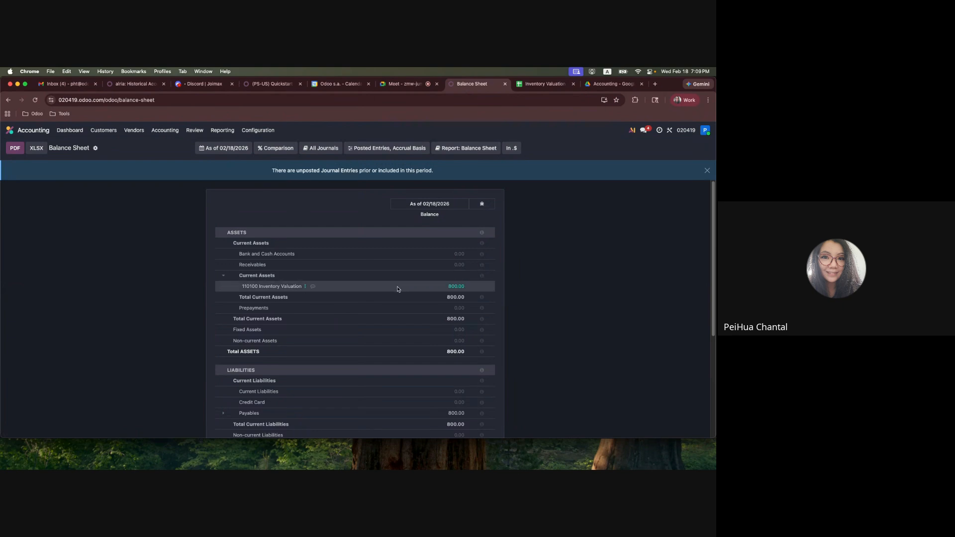
Create and confirm a regular invoice from the Case 3 Product A sales order, and view its journal items
click(11, 130)
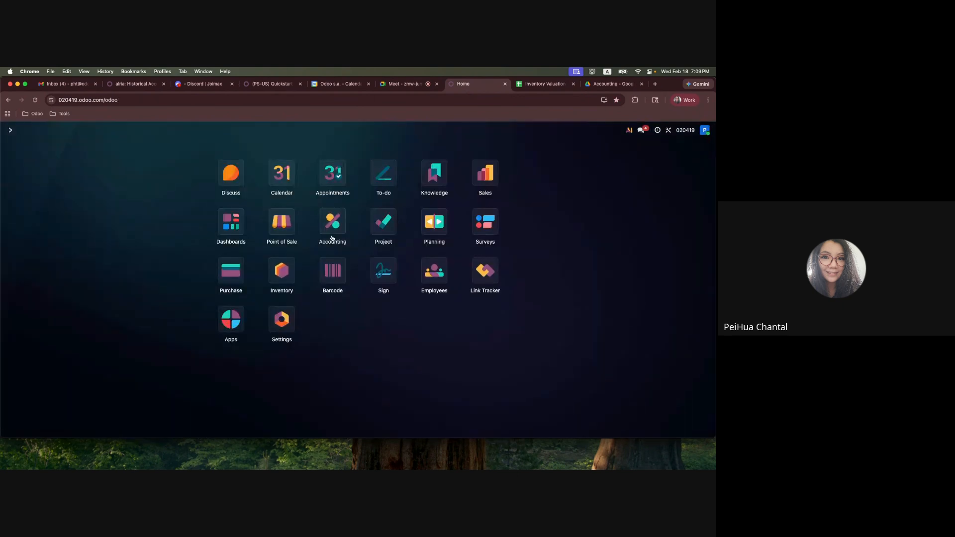
click(488, 194)
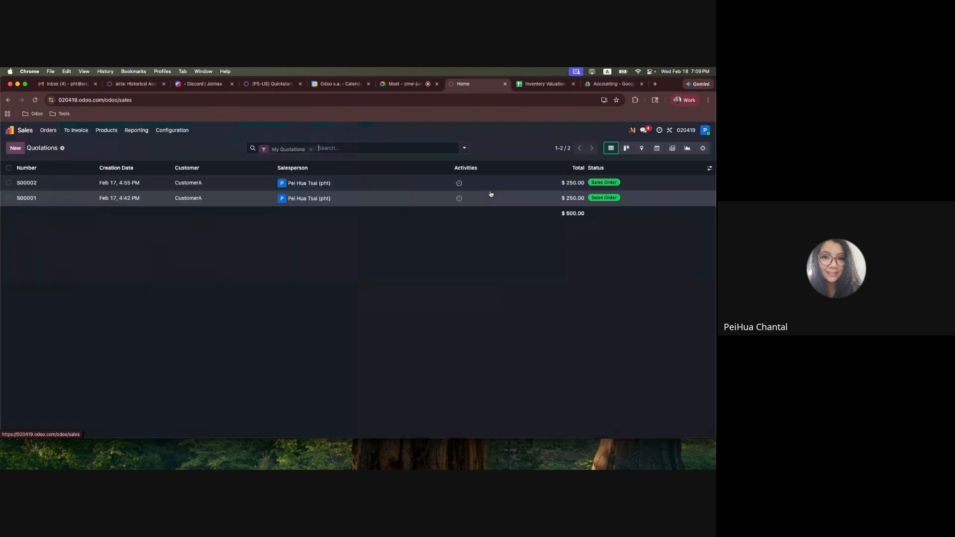
click(260, 187)
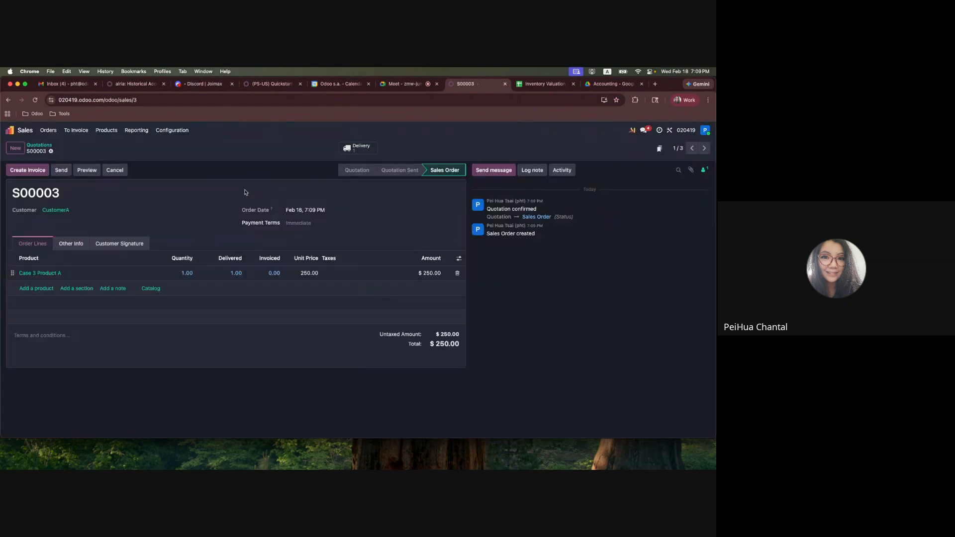
click(20, 174)
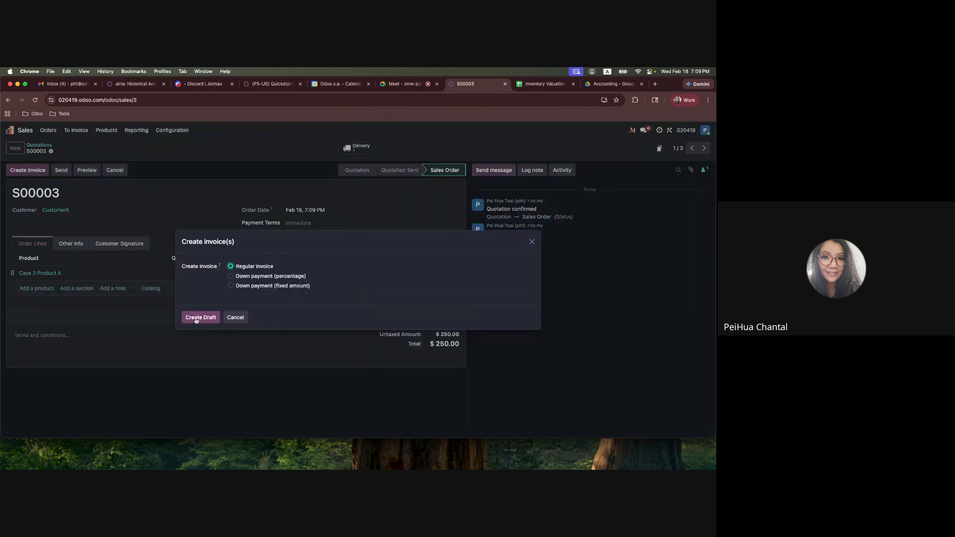
click(197, 319)
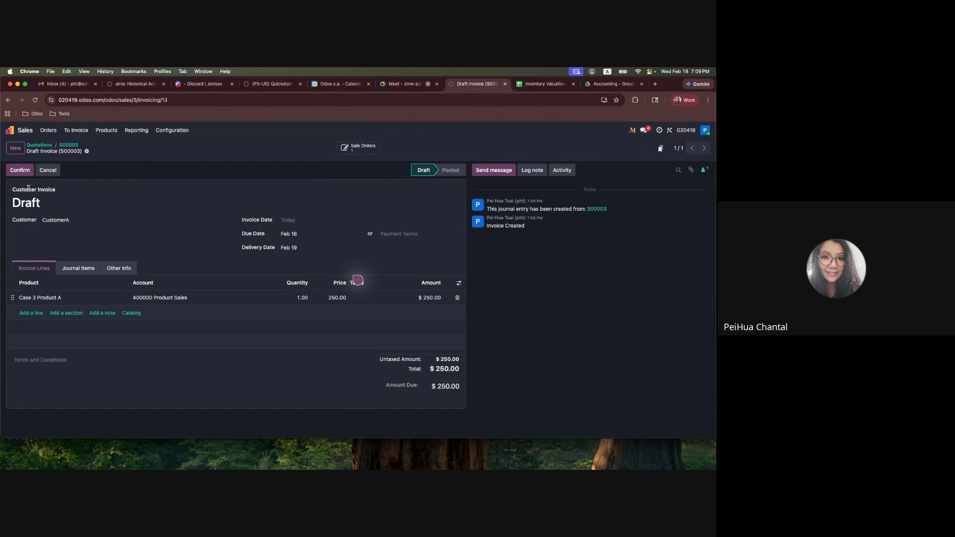
click(13, 174)
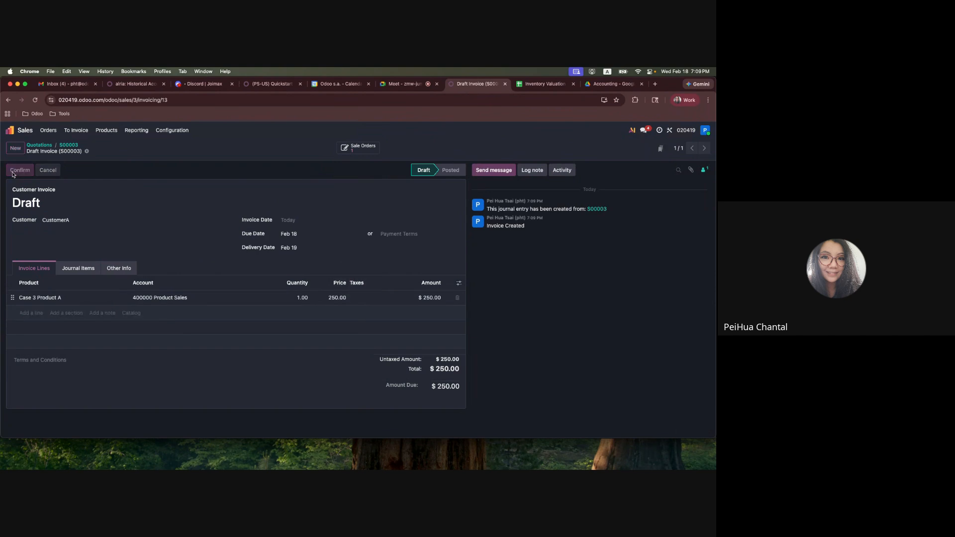
click(75, 267)
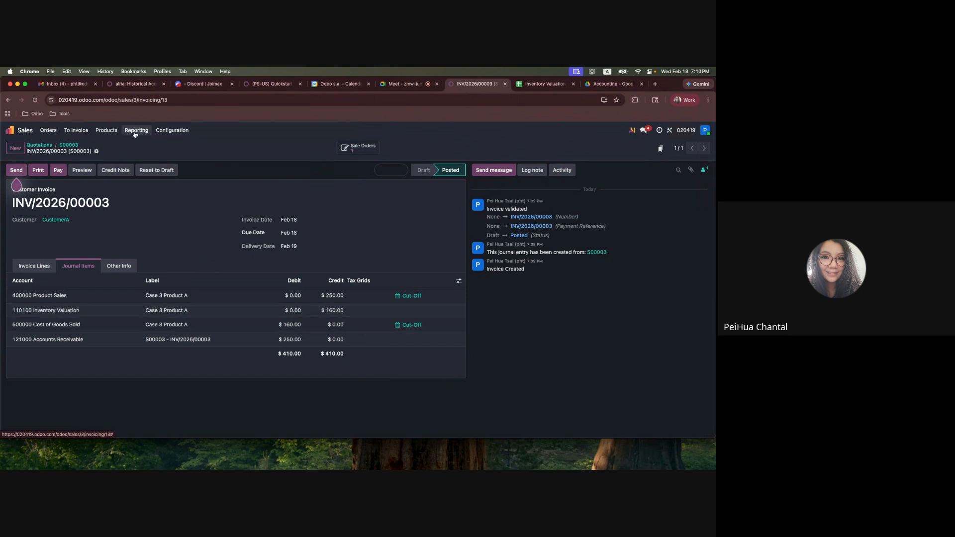
Reopen the Balance Sheet in Accounting and examine the 110100 Inventory Valuation line after the customer invoice
click(7, 131)
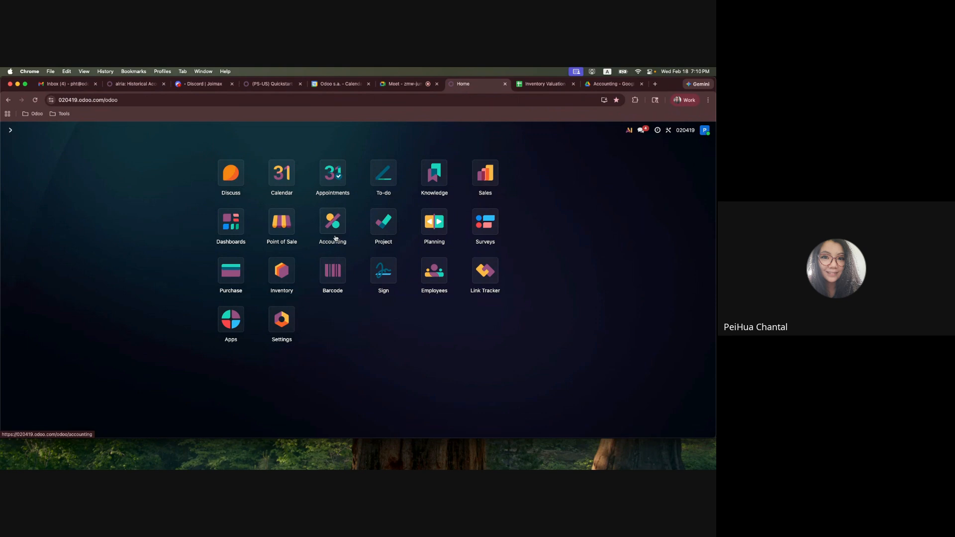
click(332, 223)
click(222, 131)
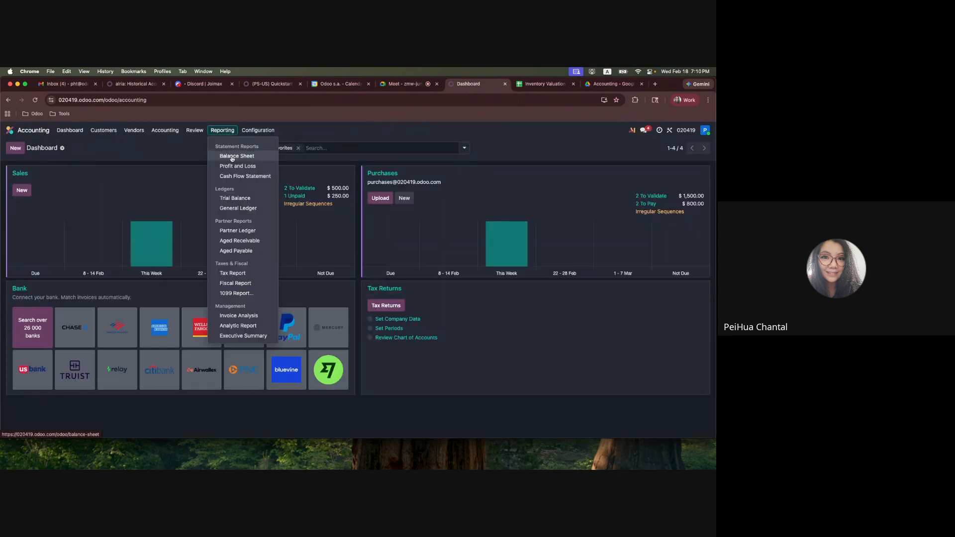
click(232, 156)
click(256, 275)
drag(255, 286, 469, 293)
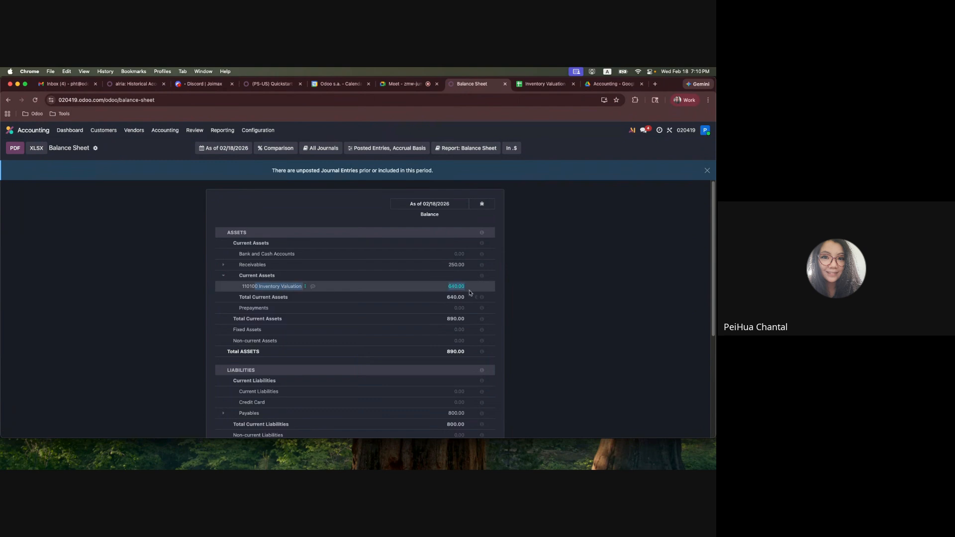
Open the Profit and Loss report, switch to its generic version, and expand Costs of Revenue to the Cost of Goods Sold account
click(222, 130)
click(234, 166)
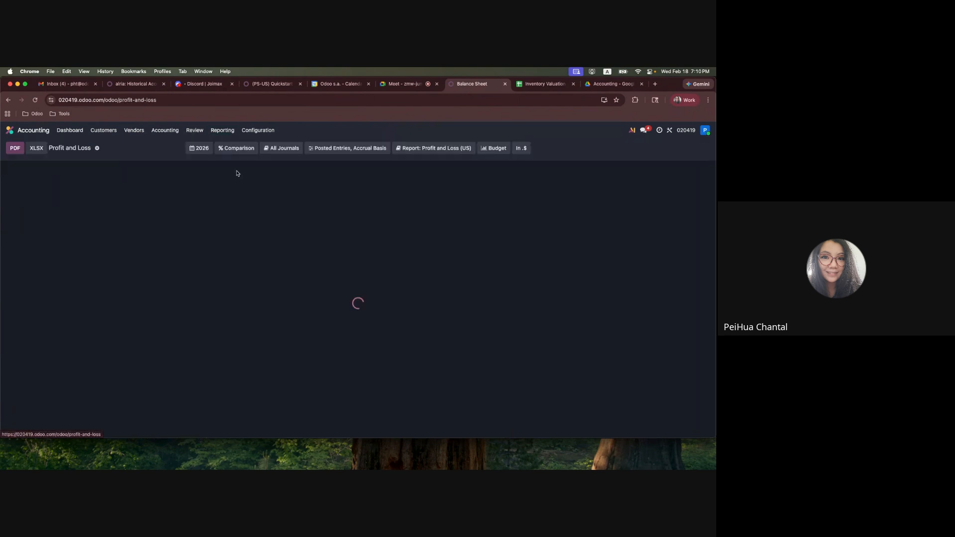
click(227, 244)
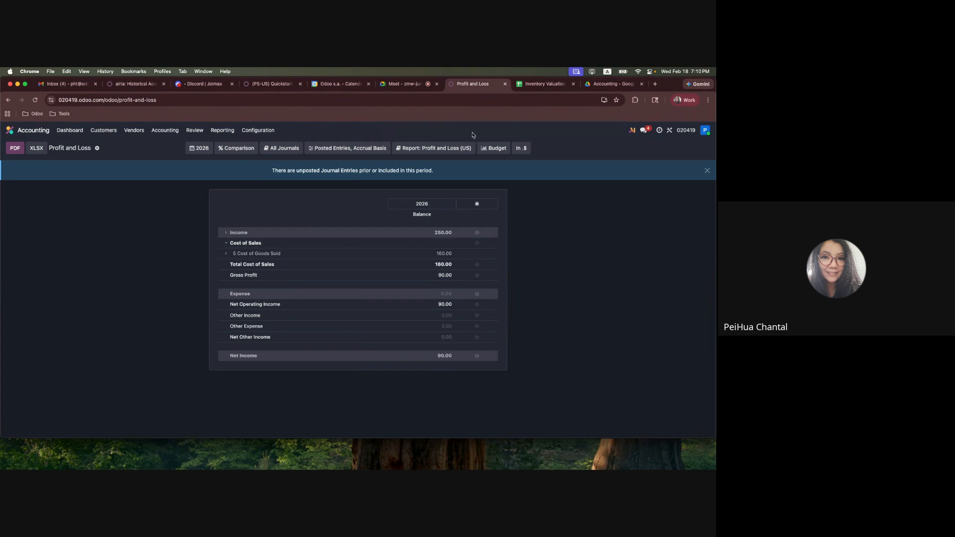
click(433, 148)
click(436, 172)
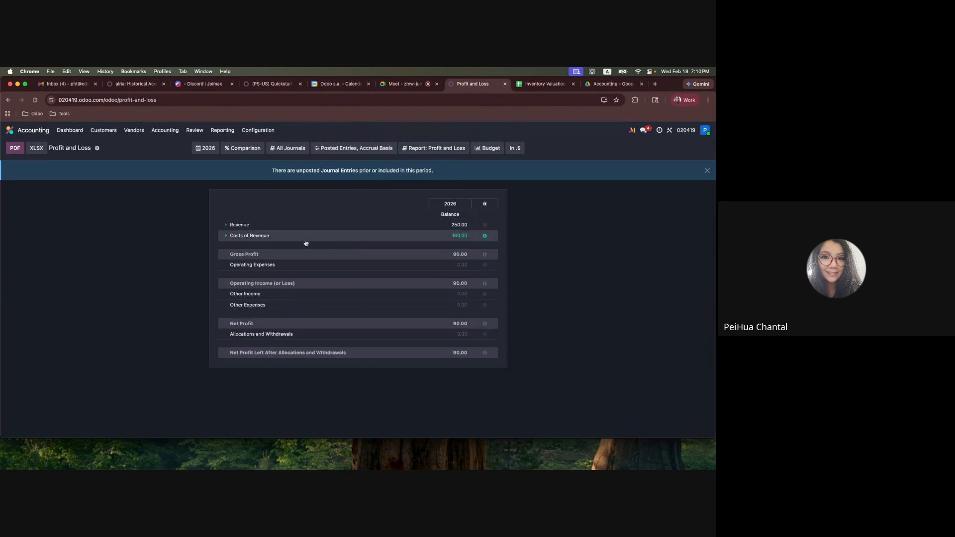
click(243, 237)
click(229, 249)
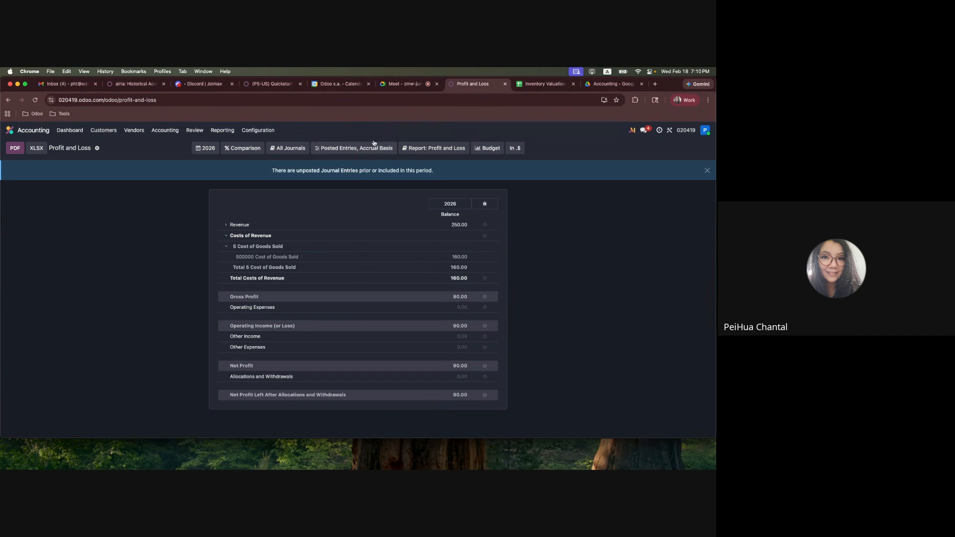
Return to the Inventory Valuation spreadsheet and review the Case 3 sales order and delivery rows
click(405, 84)
click(561, 86)
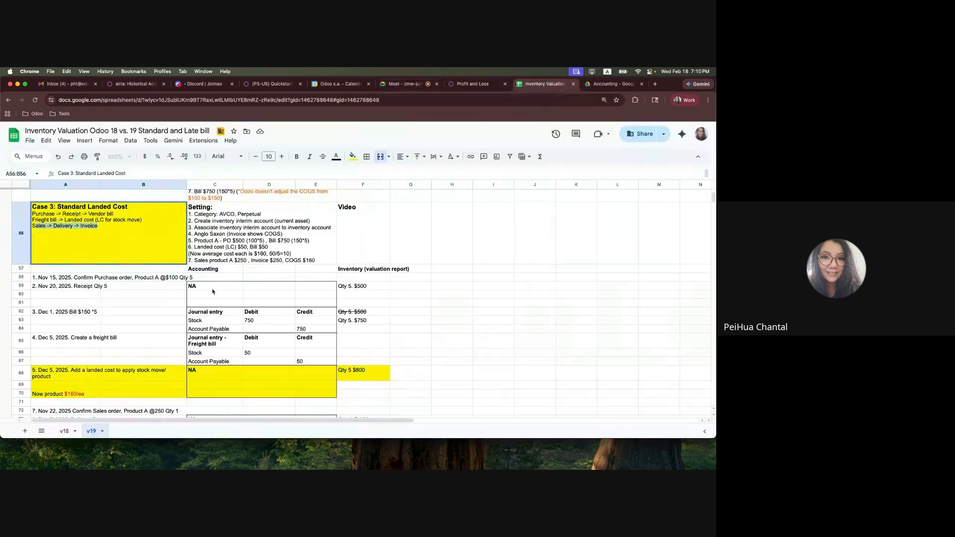
scroll(178, 314, down, 1)
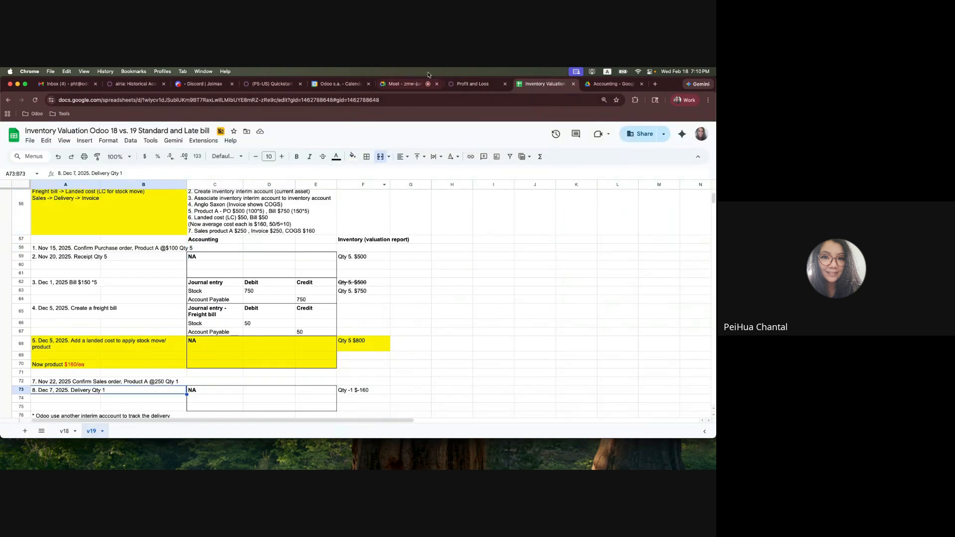